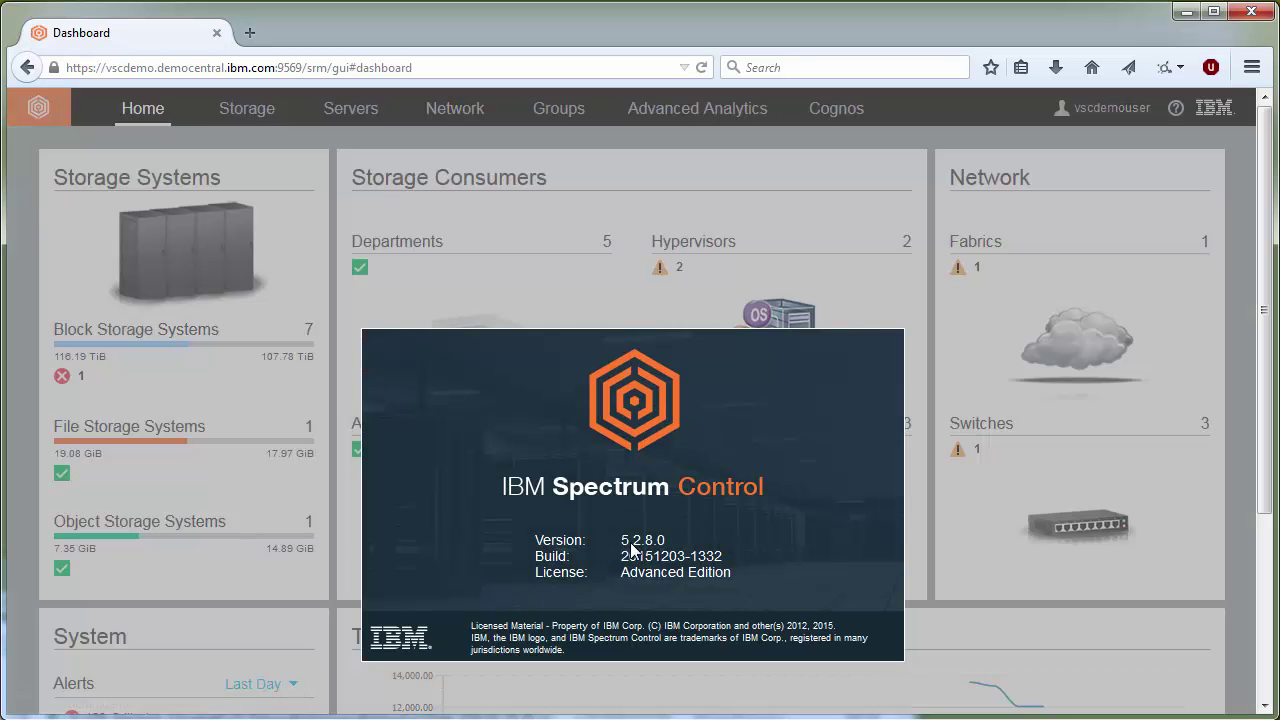
# Open the performance view of the block storage systems and chart only Spectrum_Virtulize02.
pyautogui.click(953, 352)
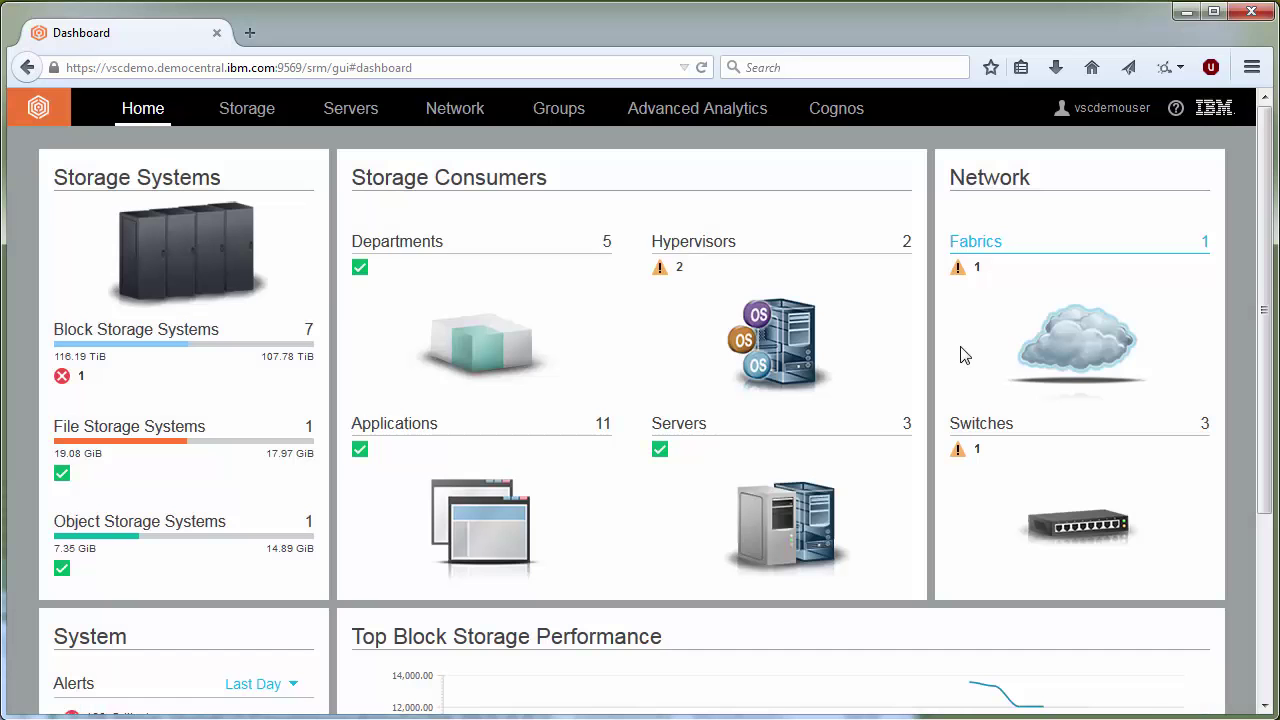
pyautogui.click(108, 337)
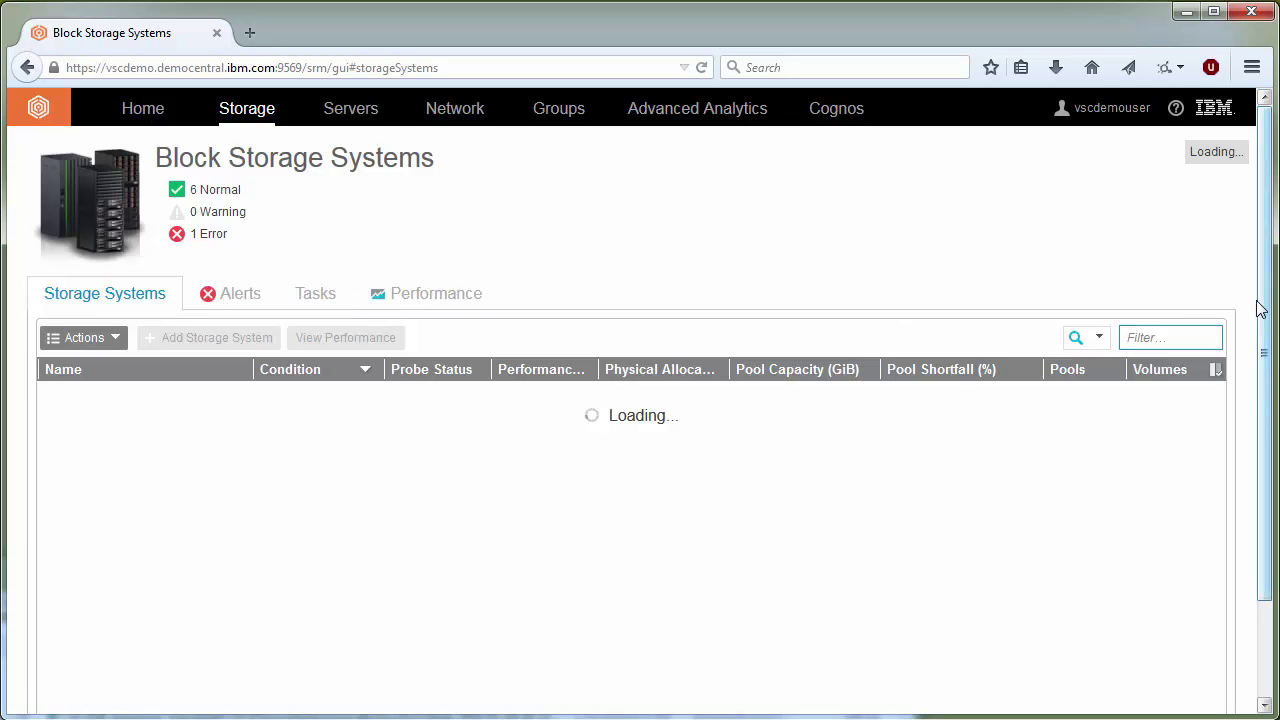
pyautogui.click(424, 298)
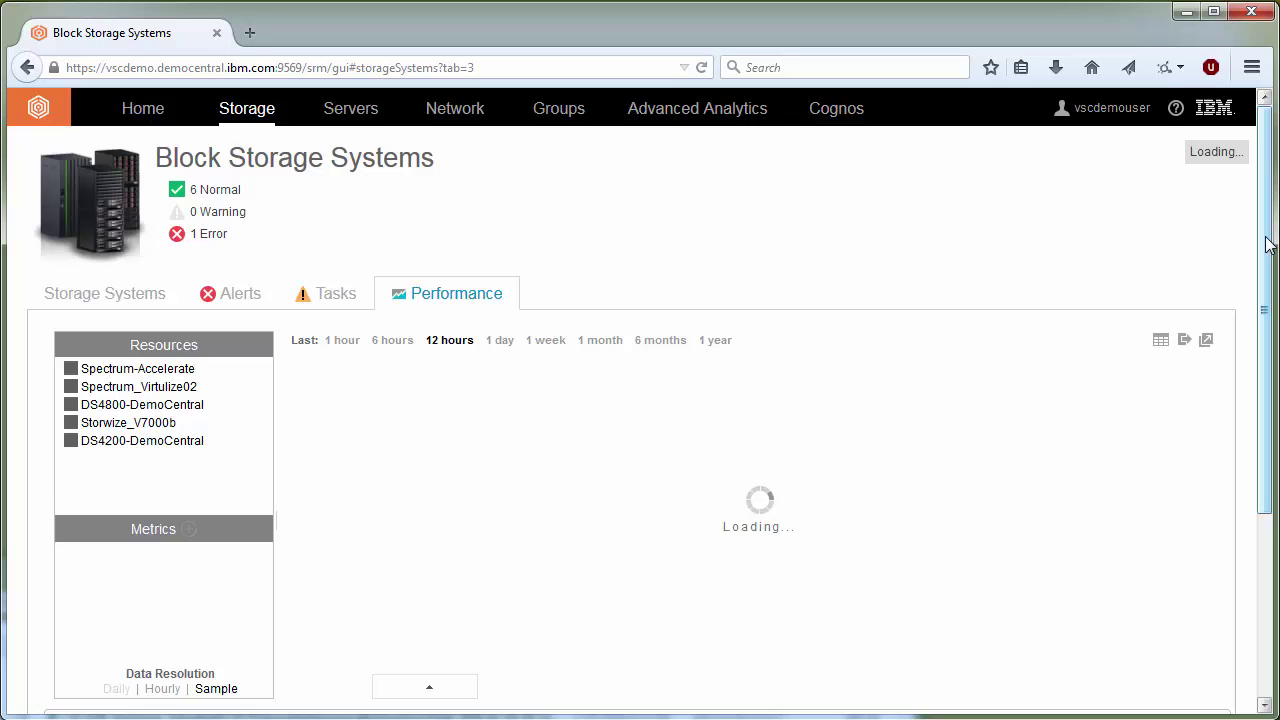
pyautogui.moveTo(1268, 245); pyautogui.dragTo(1268, 382)
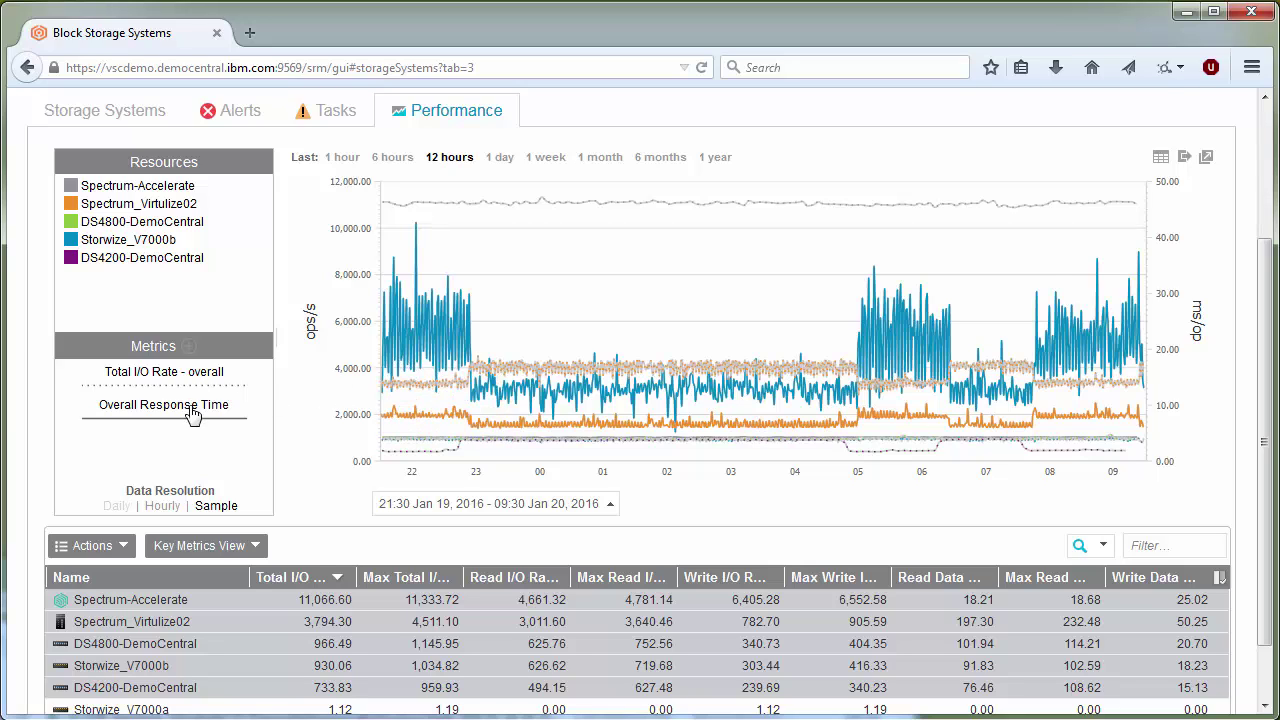
pyautogui.moveTo(184, 420)
pyautogui.click(141, 622)
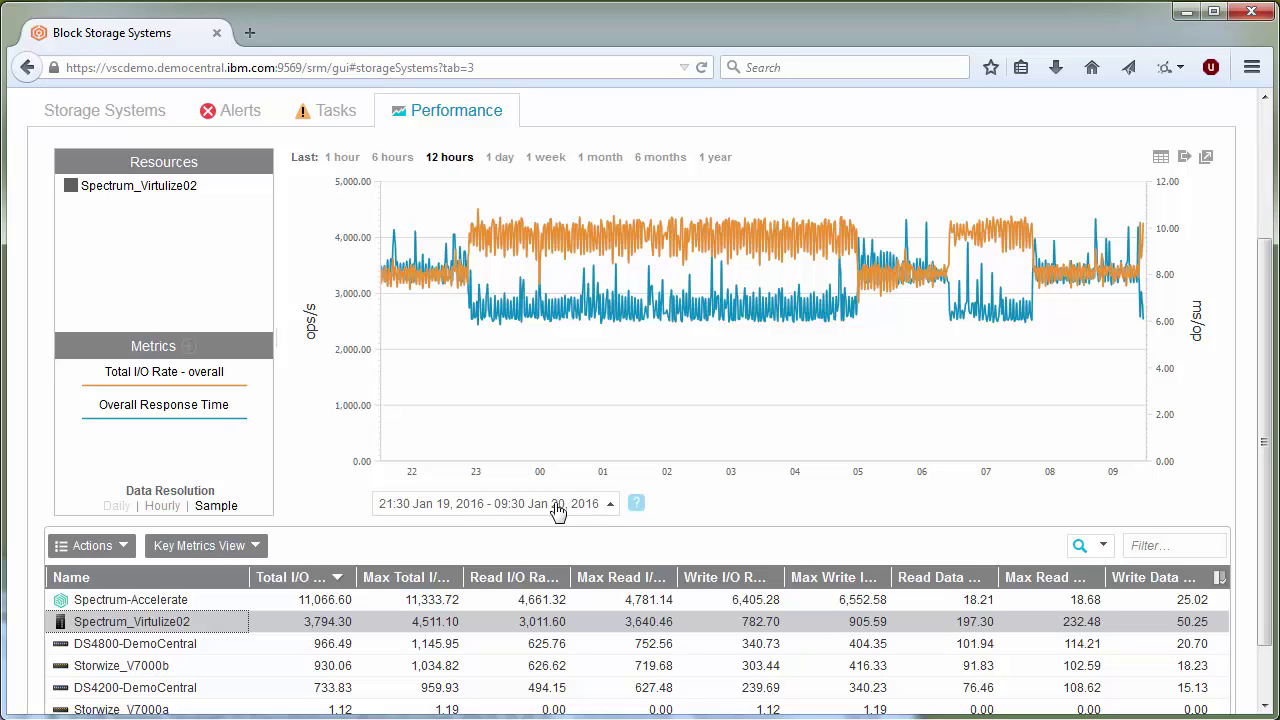
# Set the chart's time range from 00:00 Jan 10, 2016 to 00:00 Jan 17, 2016 and update it.
pyautogui.click(606, 506)
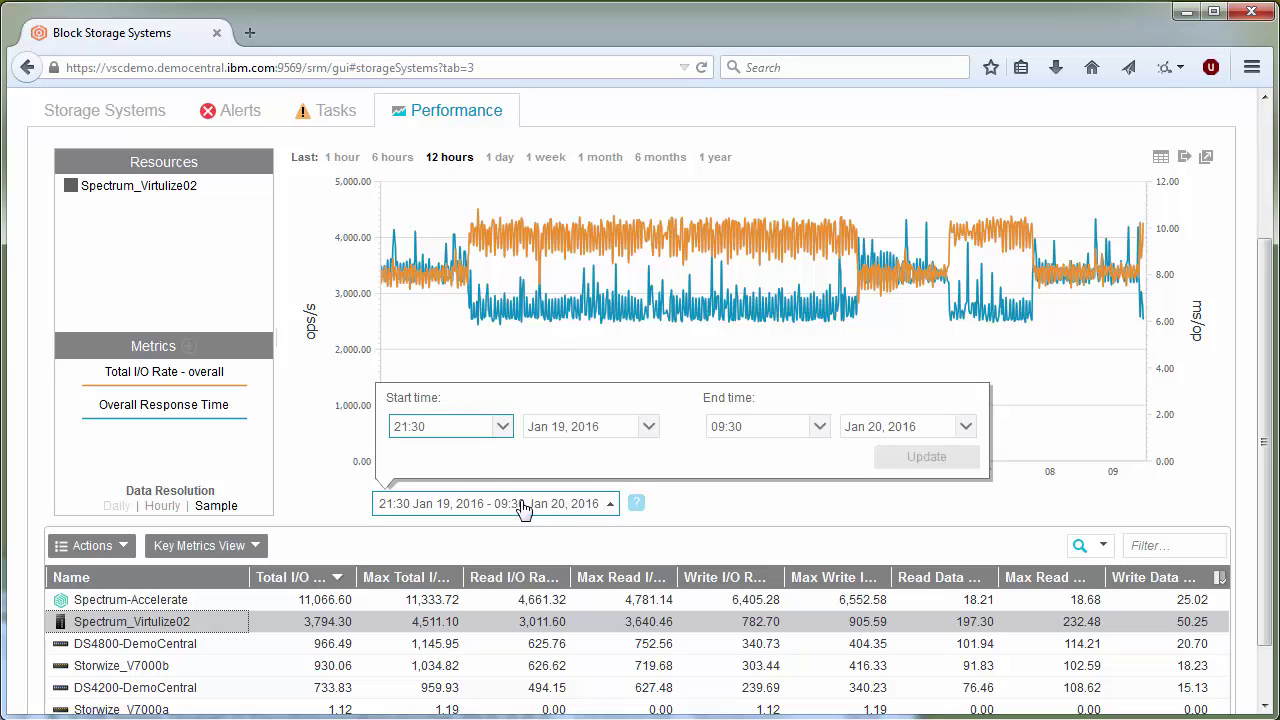
pyautogui.click(503, 428)
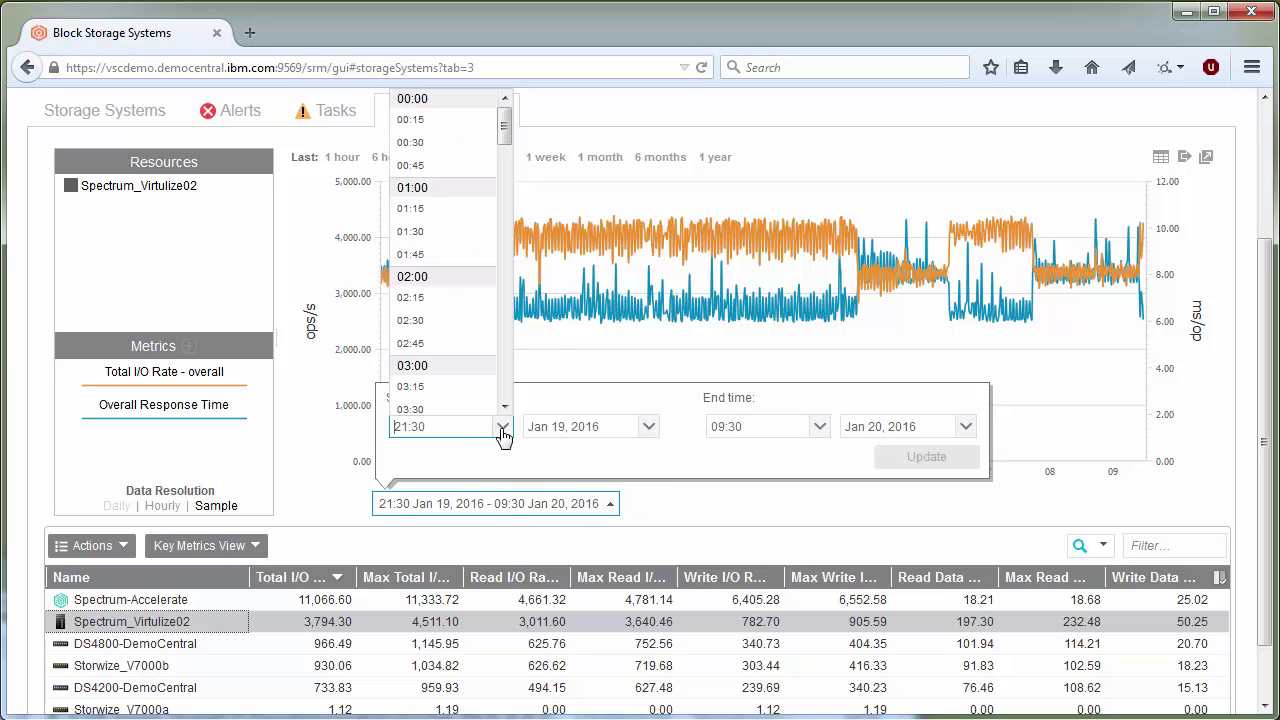
pyautogui.click(445, 99)
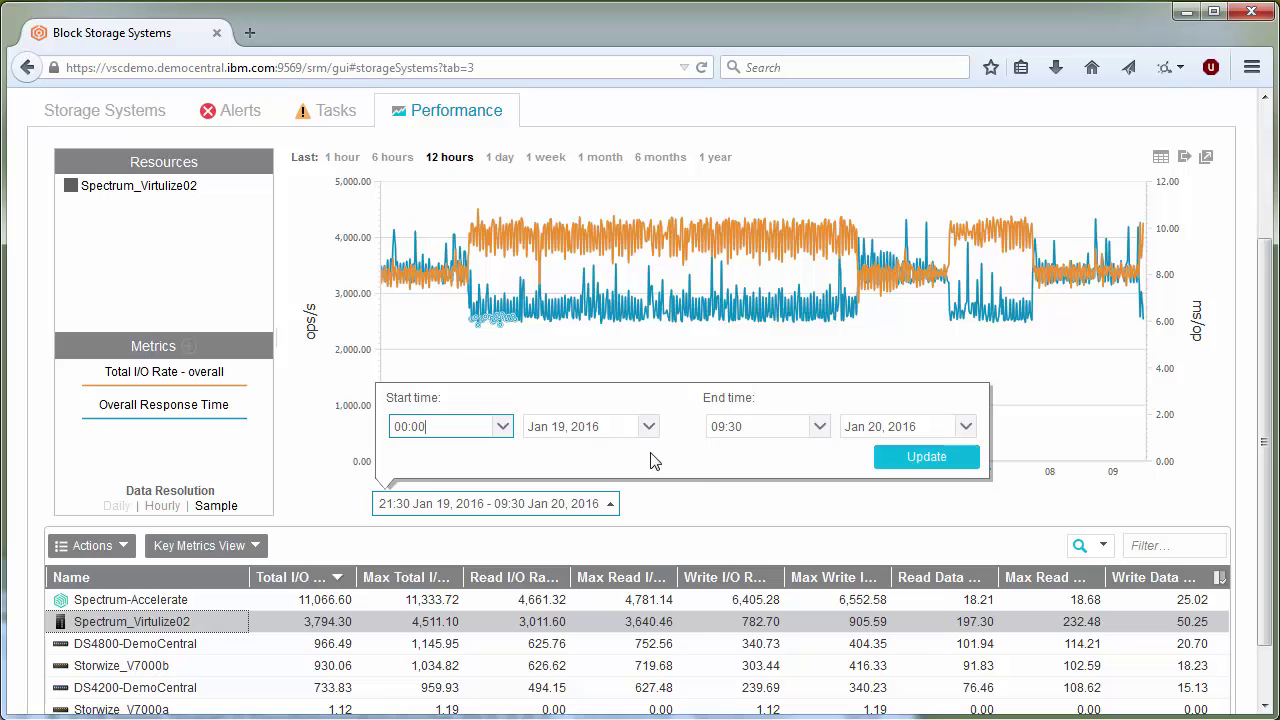
pyautogui.click(649, 426)
pyautogui.click(541, 548)
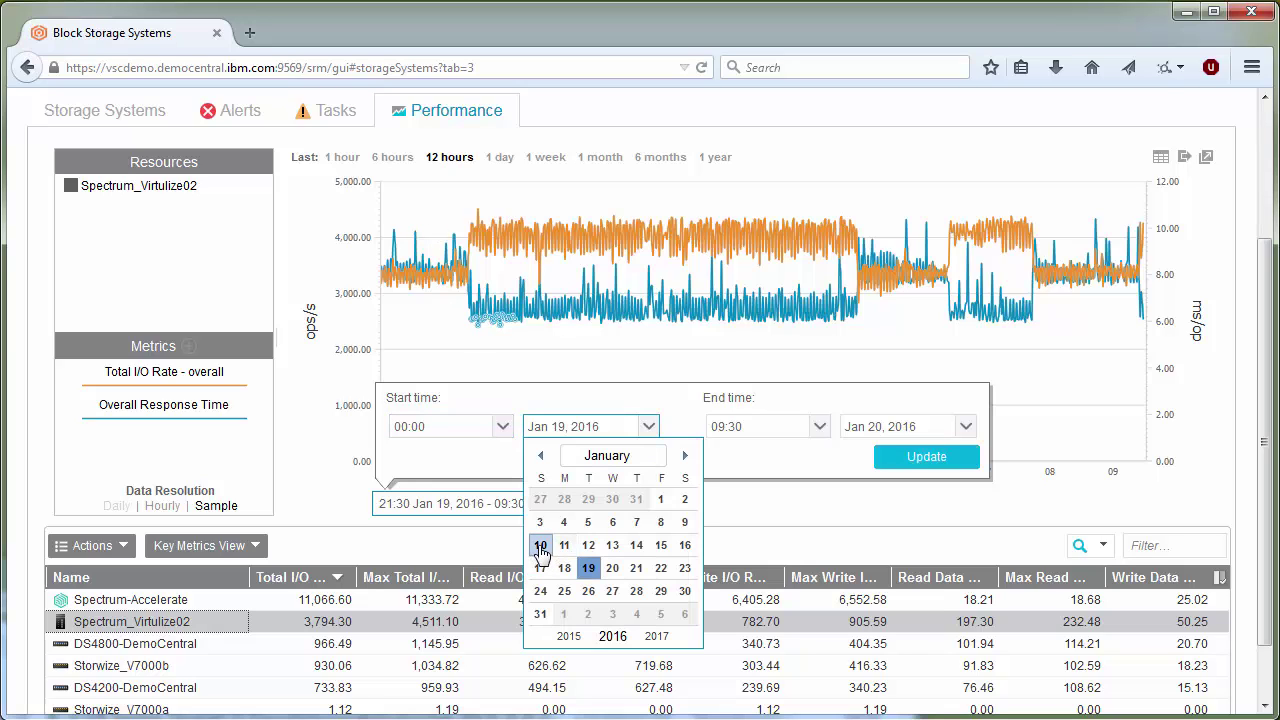
pyautogui.click(964, 427)
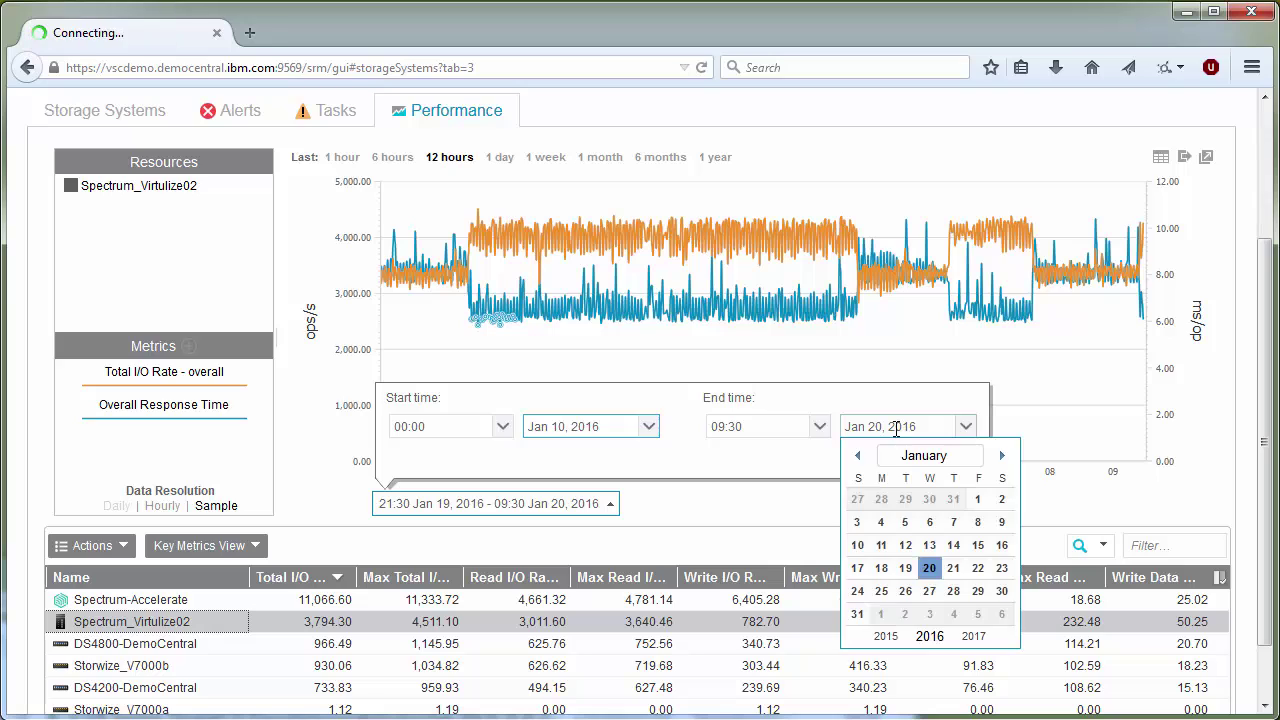
pyautogui.click(857, 568)
pyautogui.click(819, 427)
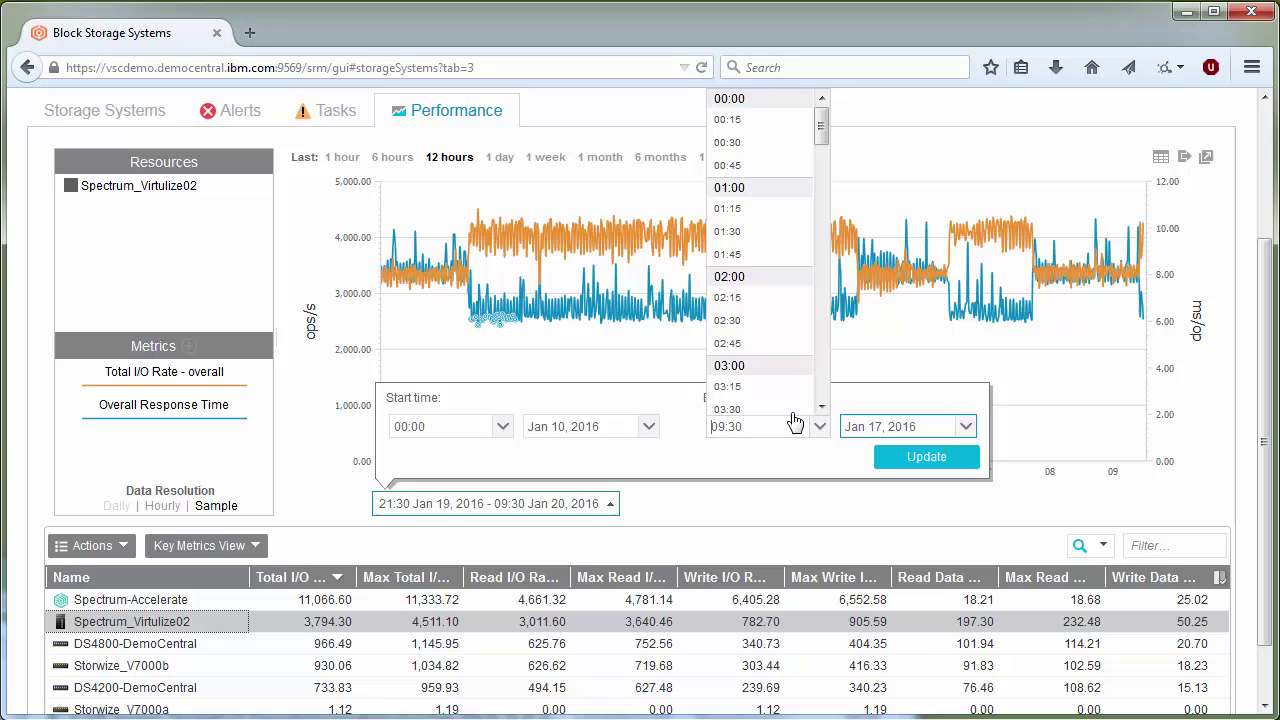
pyautogui.click(742, 100)
pyautogui.click(930, 462)
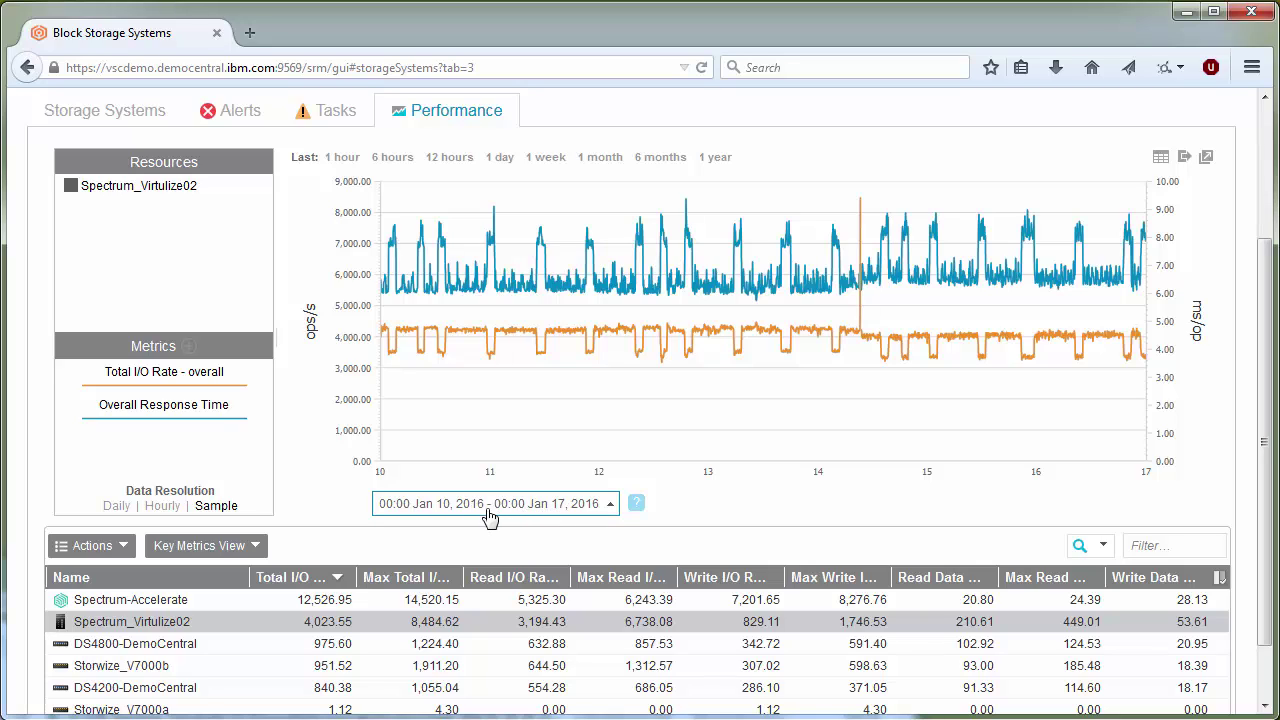
# Set the data resolution to Hourly and show the performance data as a table instead of a chart.
pyautogui.click(164, 510)
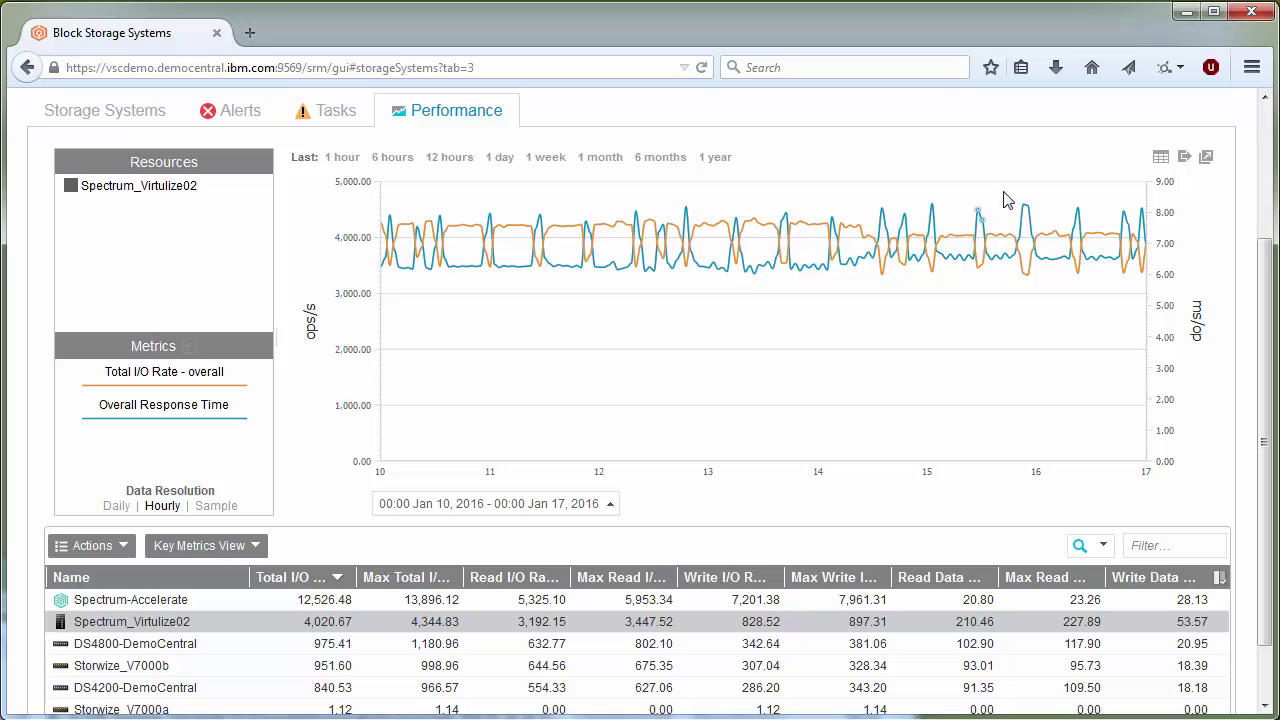
pyautogui.click(1160, 160)
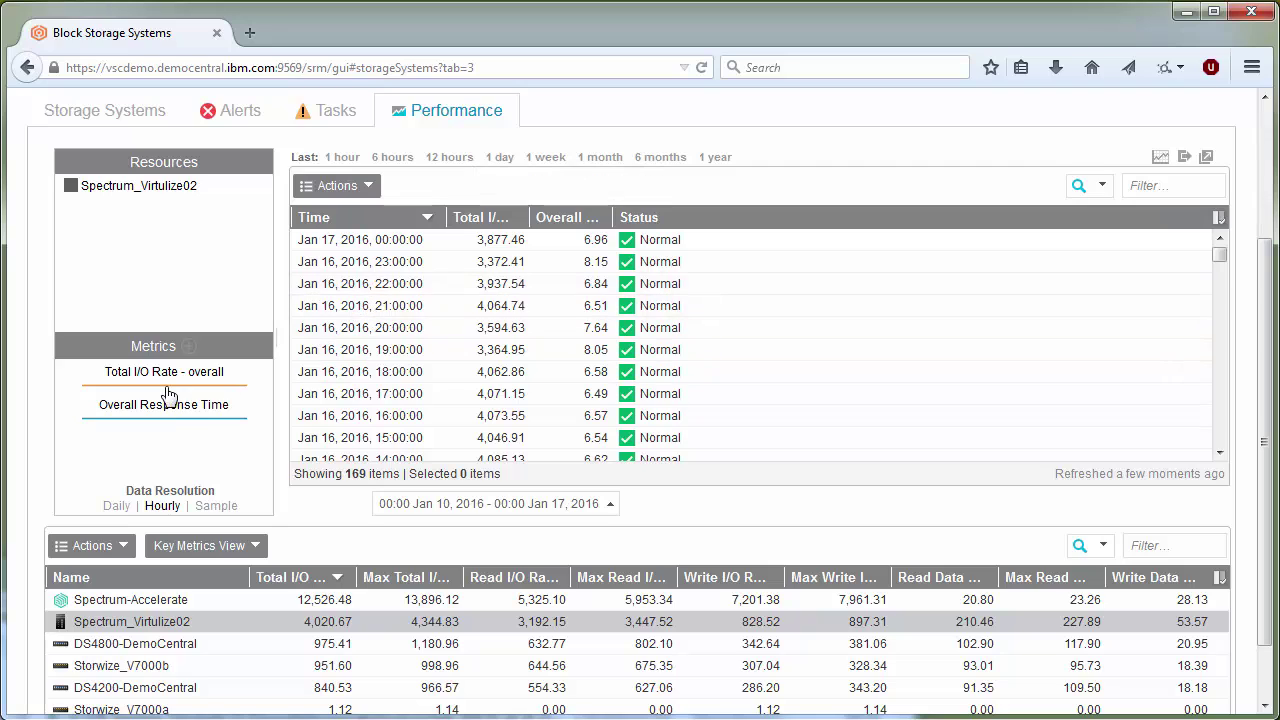
# Add the Name column and all remaining I/O rate, data rate, response time, write-cache delay and host-attributed percentage columns to the performance table.
pyautogui.rightClick(756, 216)
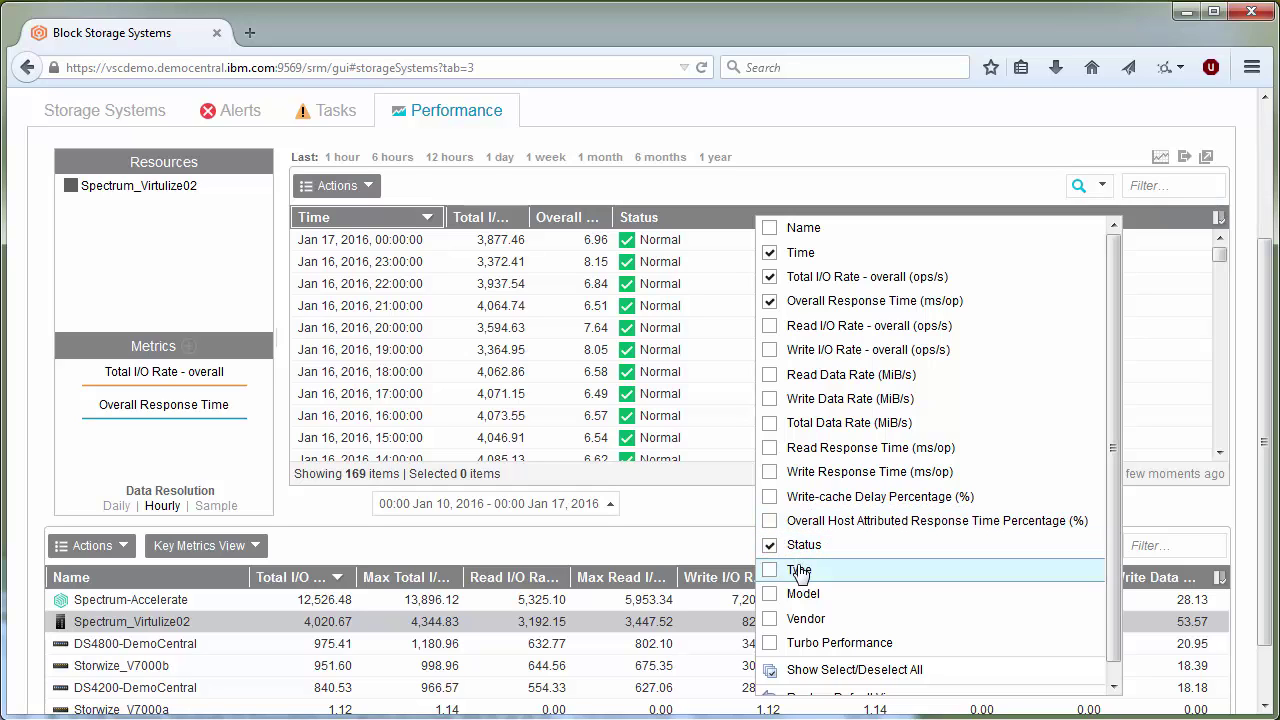
pyautogui.click(769, 230)
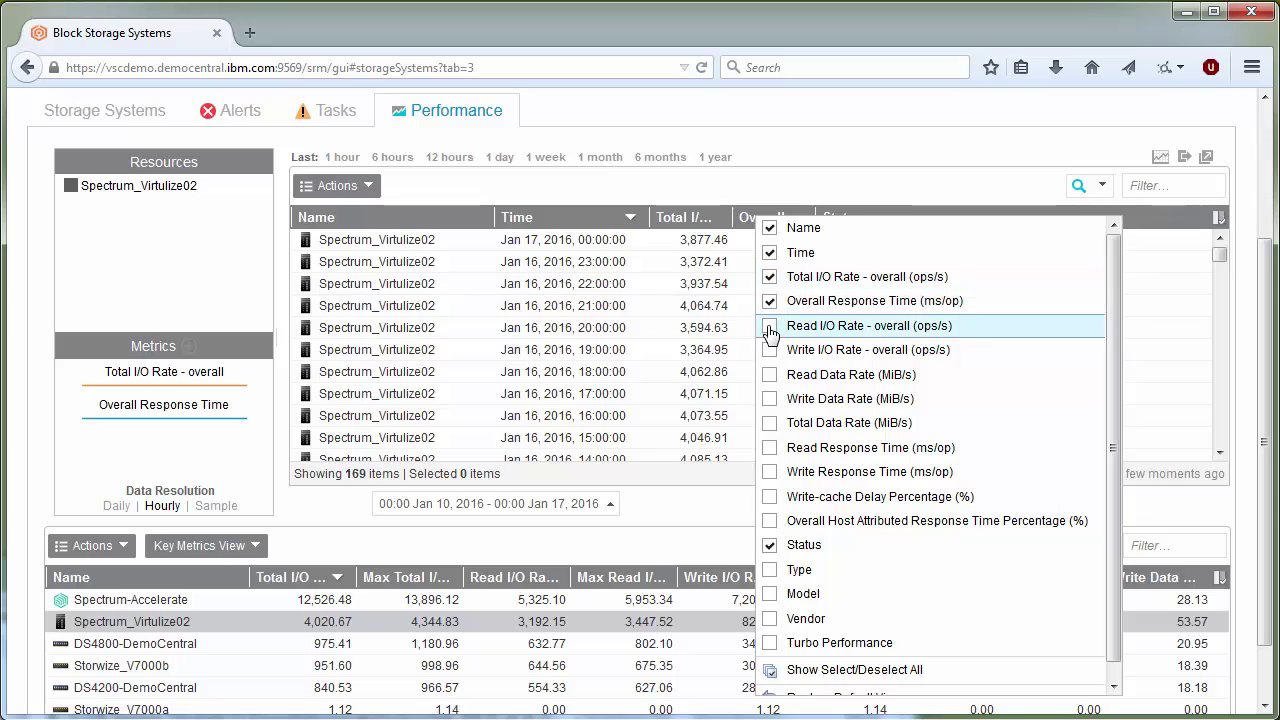
pyautogui.click(770, 326)
pyautogui.click(771, 356)
pyautogui.click(770, 378)
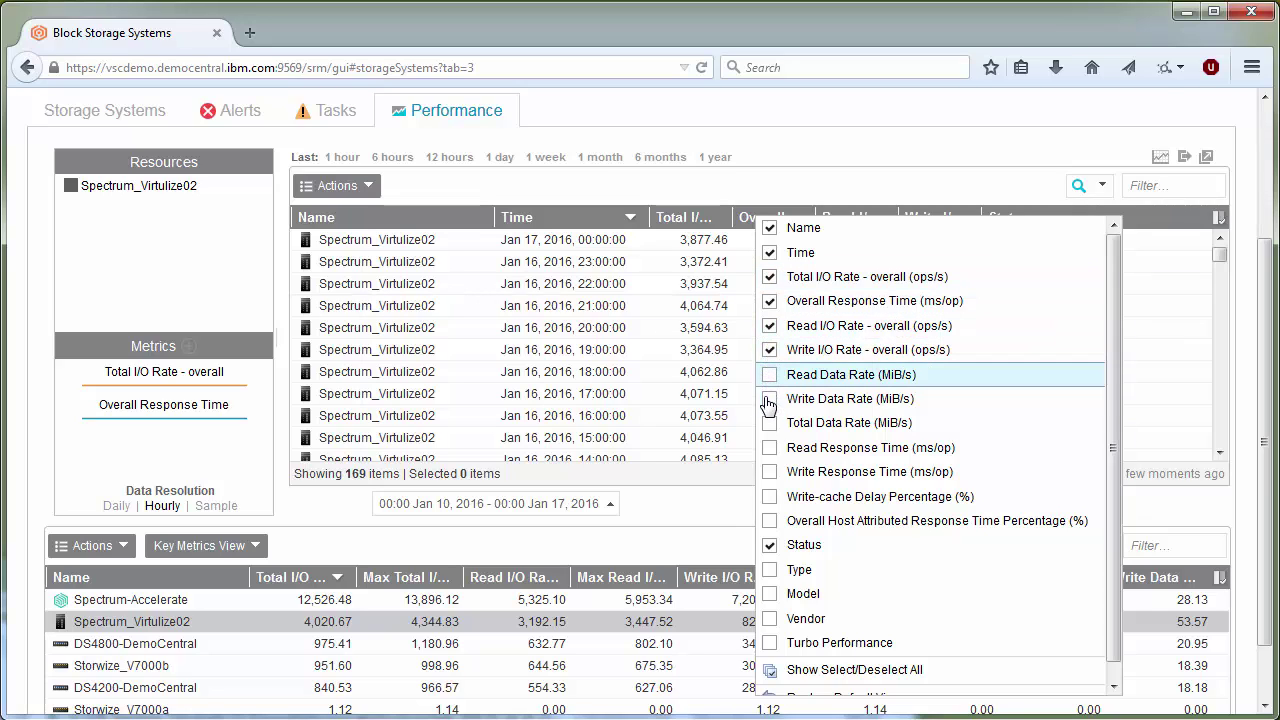
pyautogui.click(770, 400)
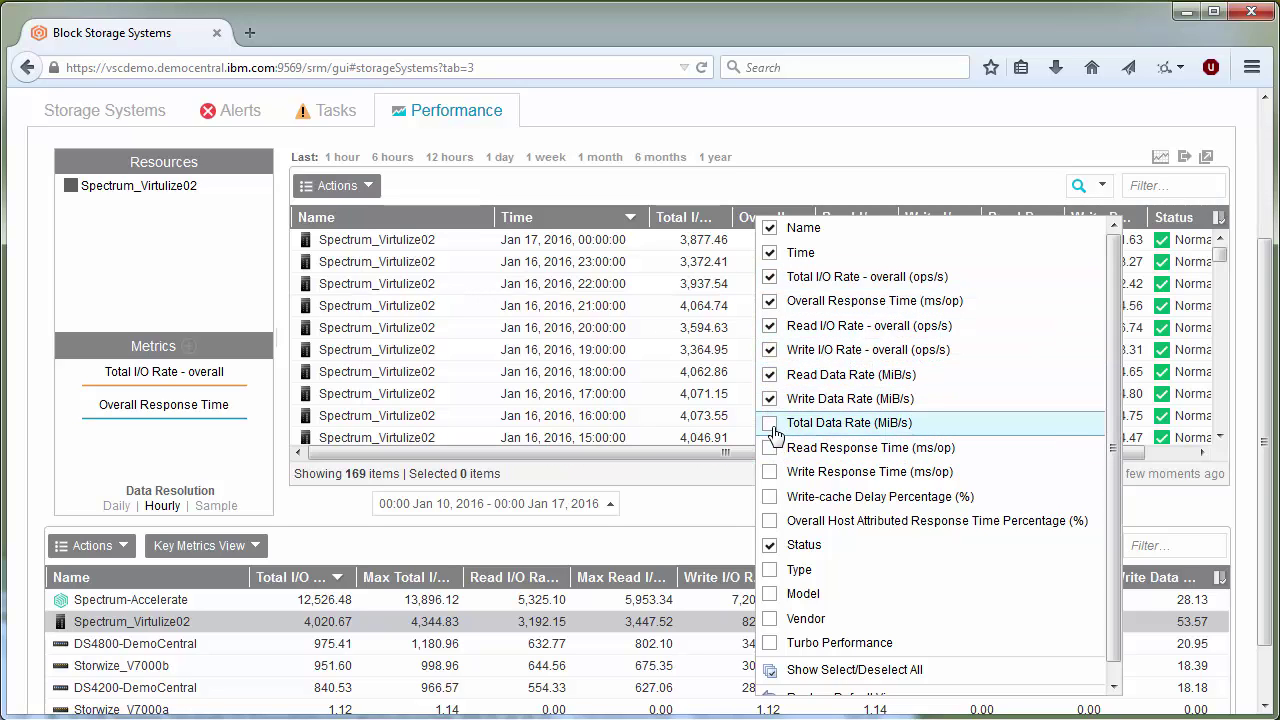
pyautogui.click(771, 424)
pyautogui.click(770, 449)
pyautogui.click(770, 473)
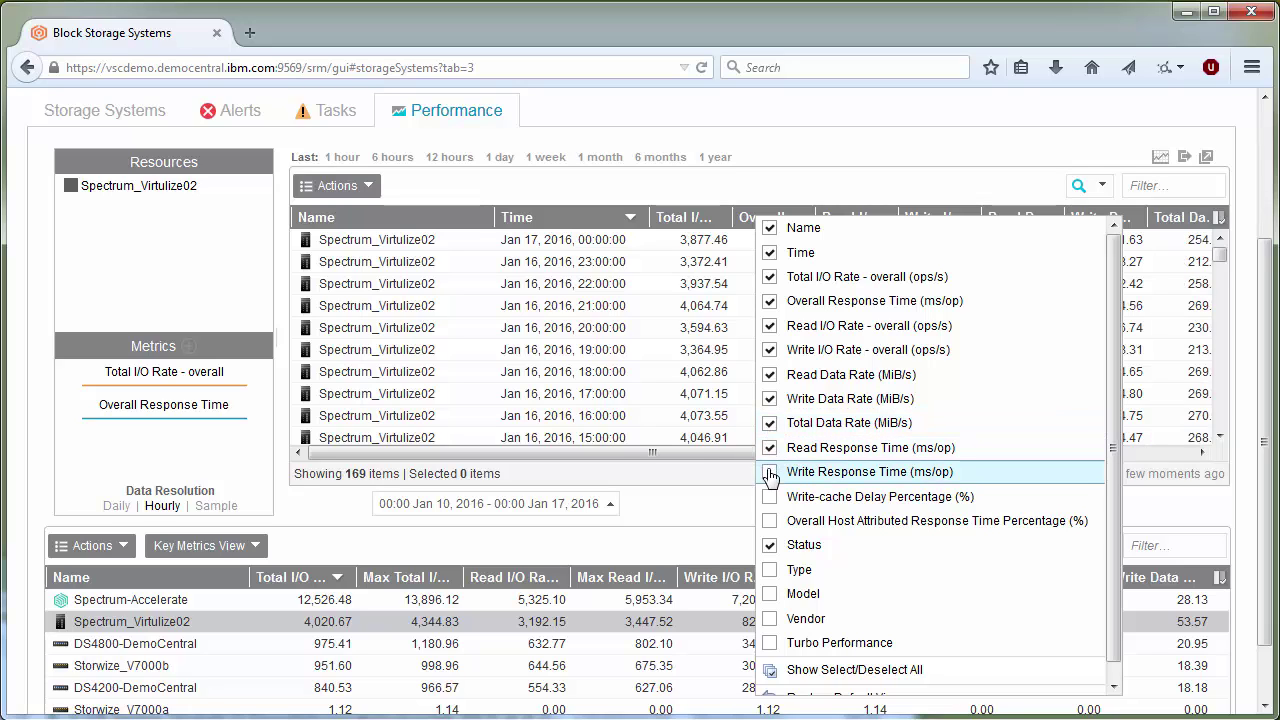
pyautogui.click(770, 498)
pyautogui.click(770, 522)
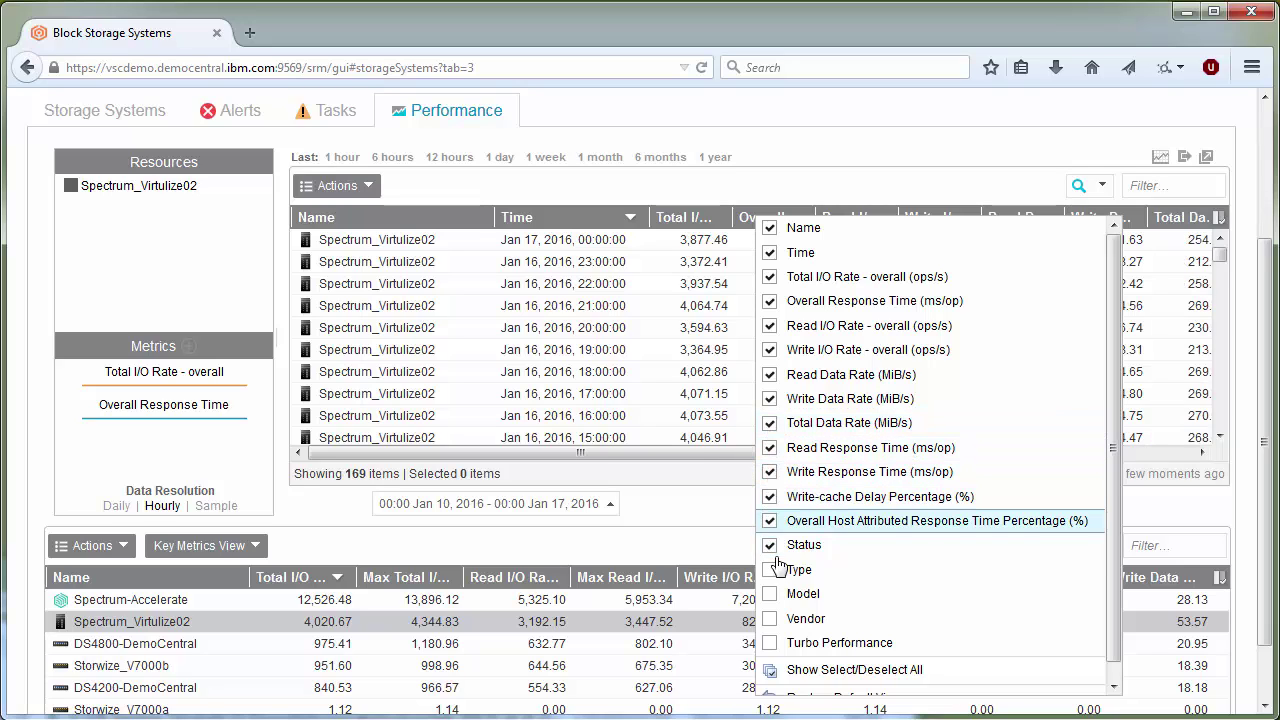
# Add the Type, Model, Vendor and Turbo Performance columns to the performance table.
pyautogui.click(770, 570)
pyautogui.click(770, 595)
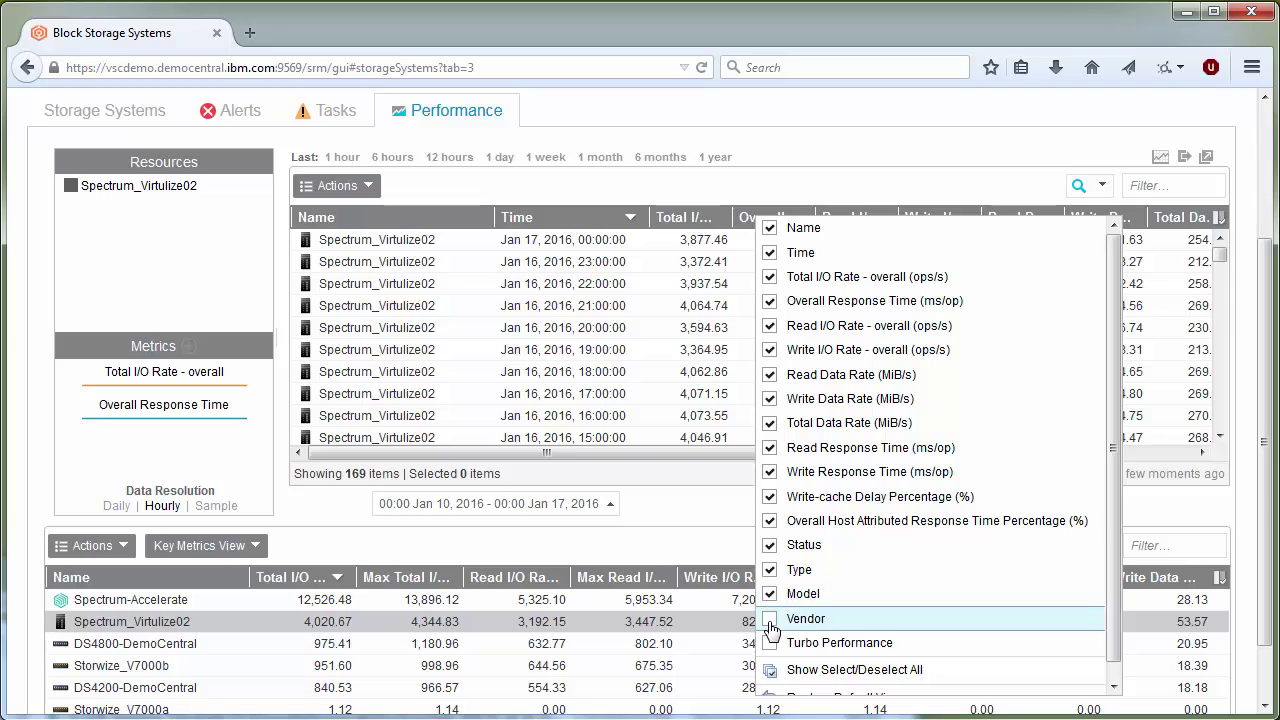
pyautogui.click(770, 618)
pyautogui.click(770, 642)
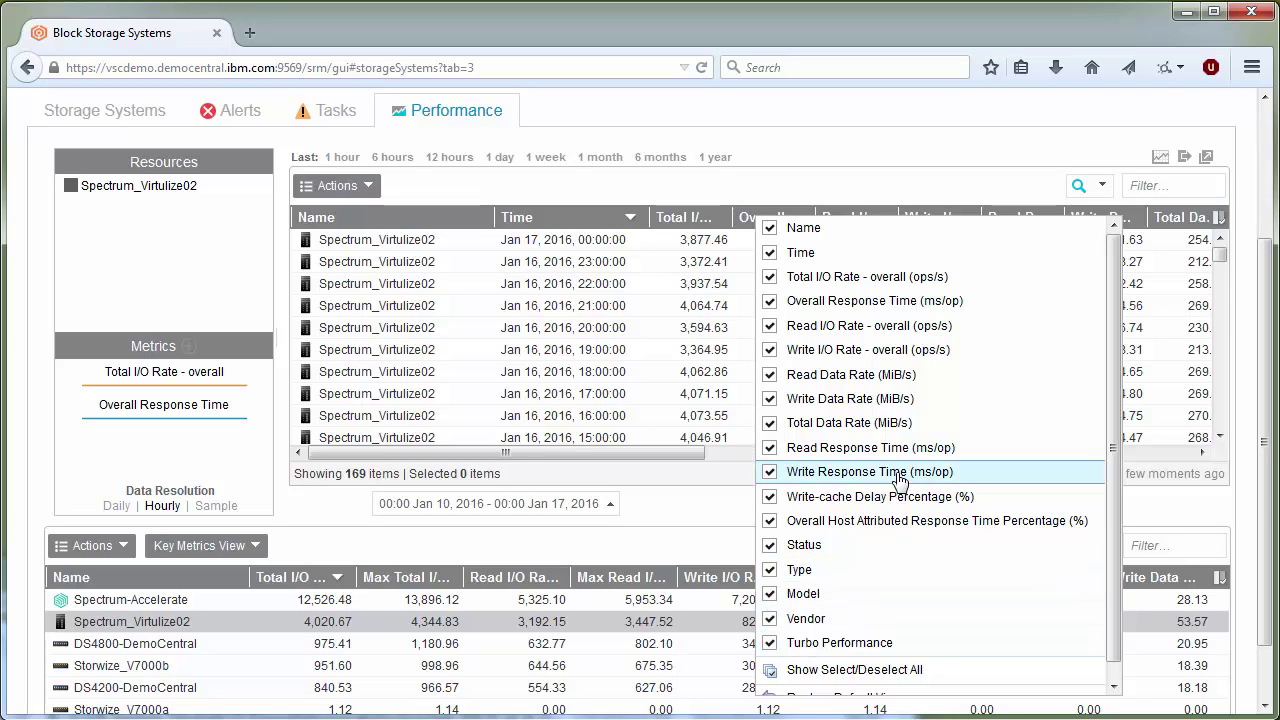
pyautogui.click(846, 186)
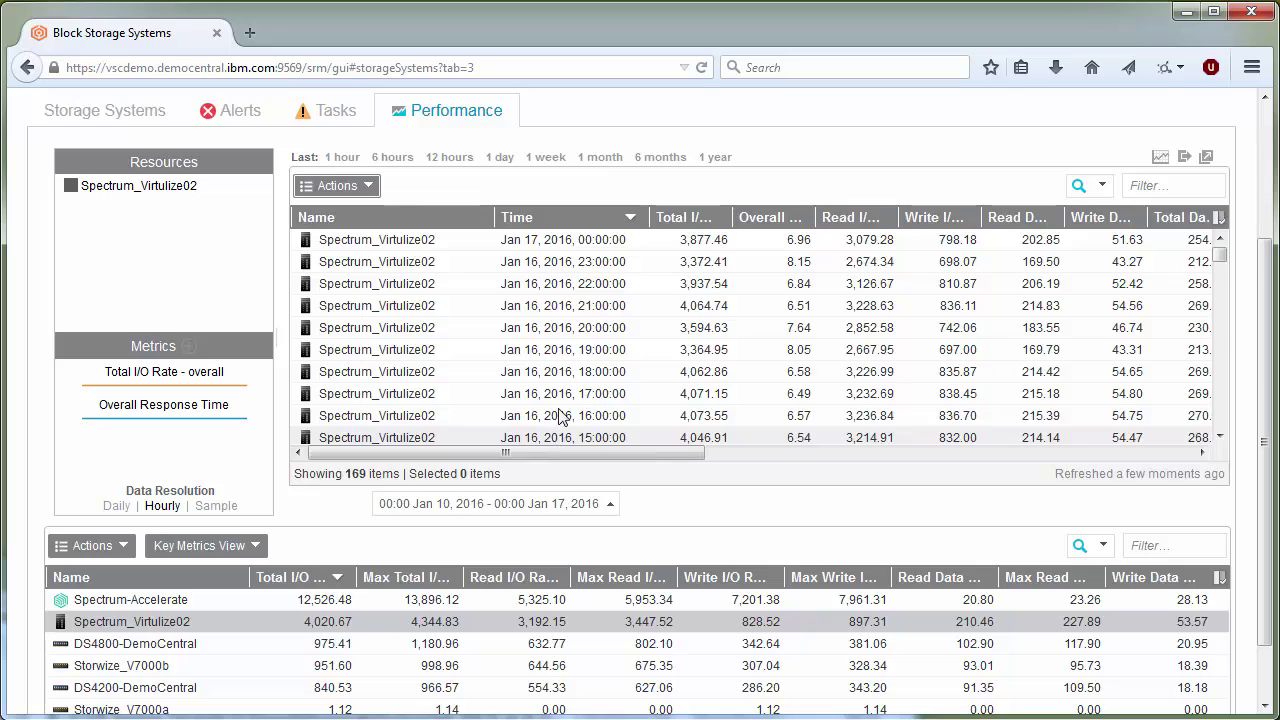
# Sort the performance table by time in ascending order, export it as CSV and save the file.
pyautogui.click(629, 222)
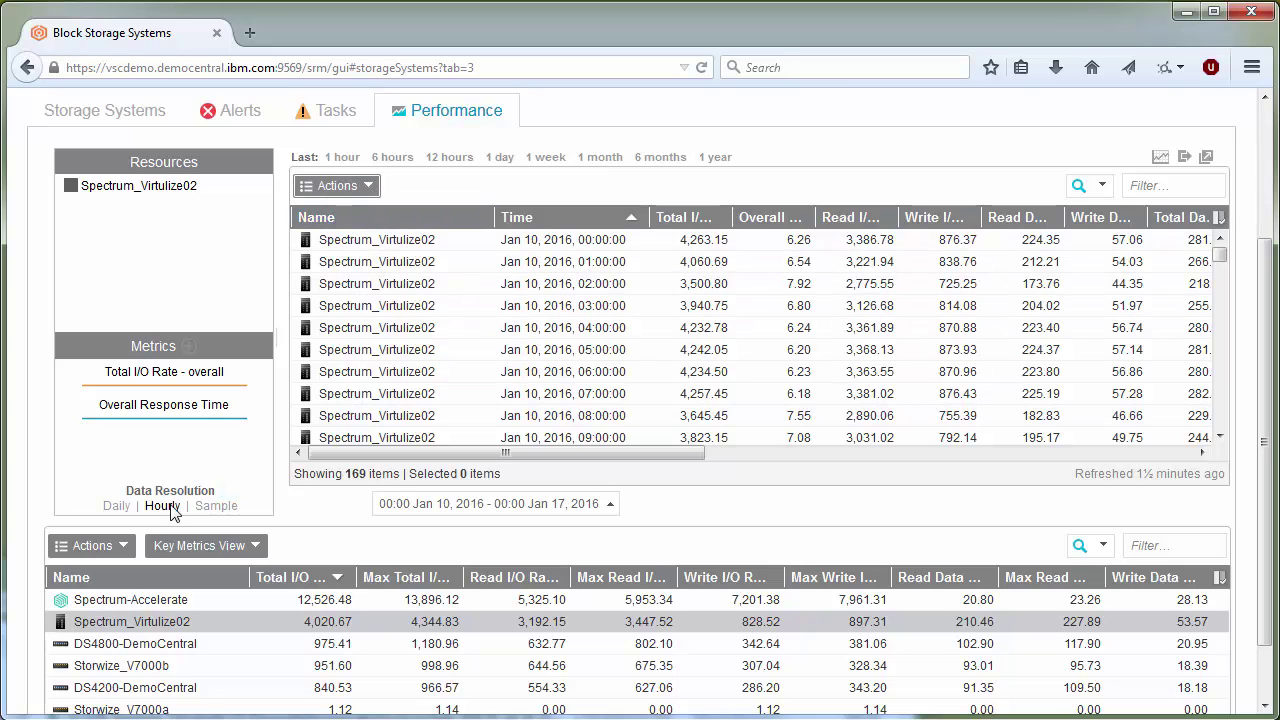
pyautogui.click(368, 188)
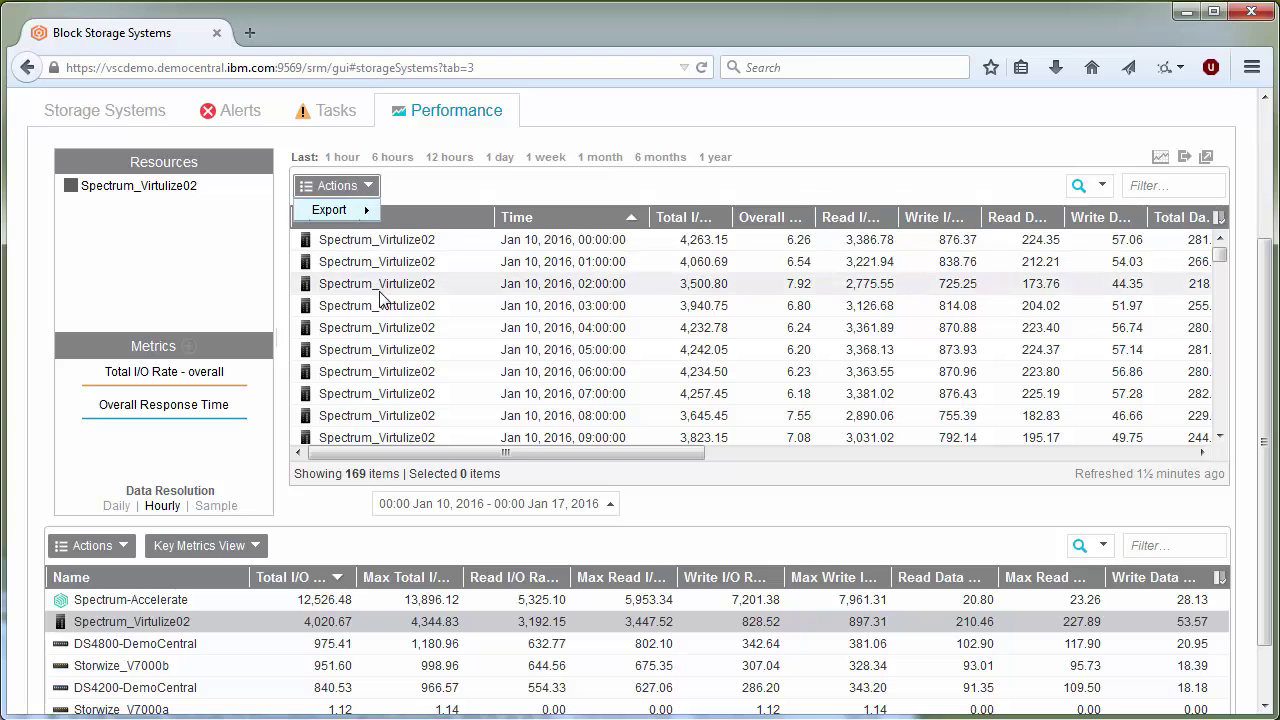
pyautogui.moveTo(335, 210)
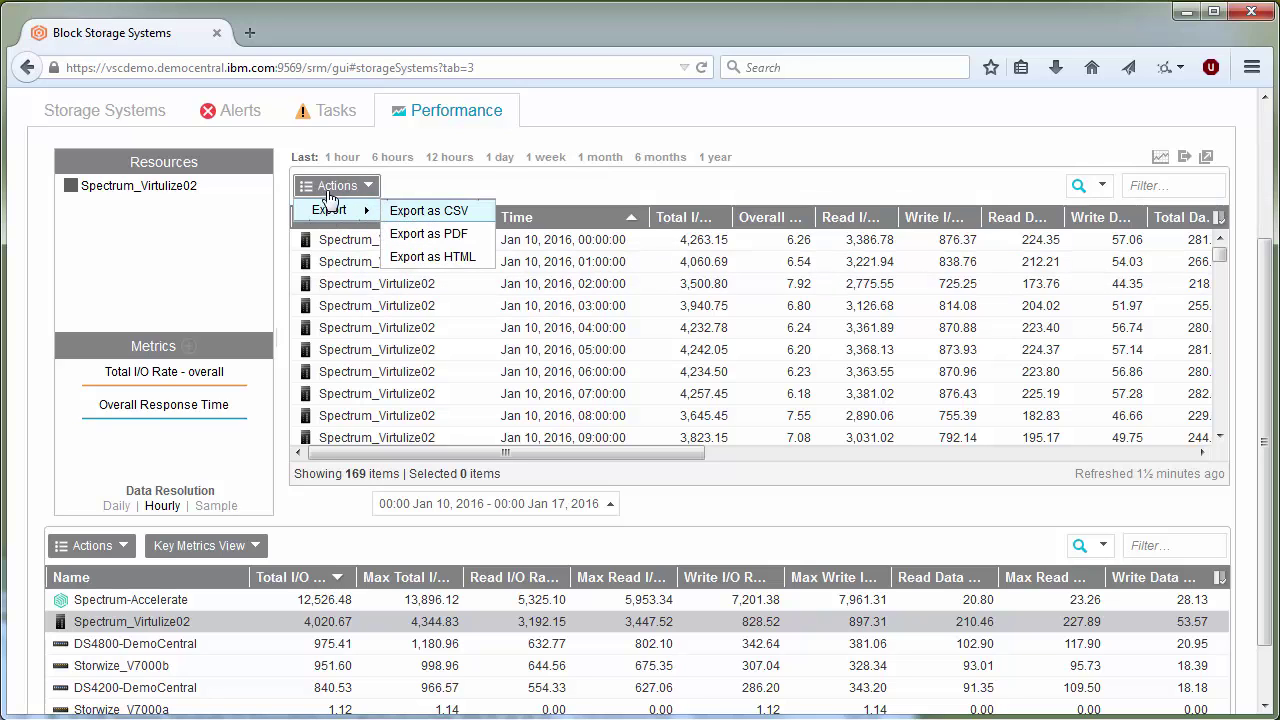
pyautogui.click(429, 211)
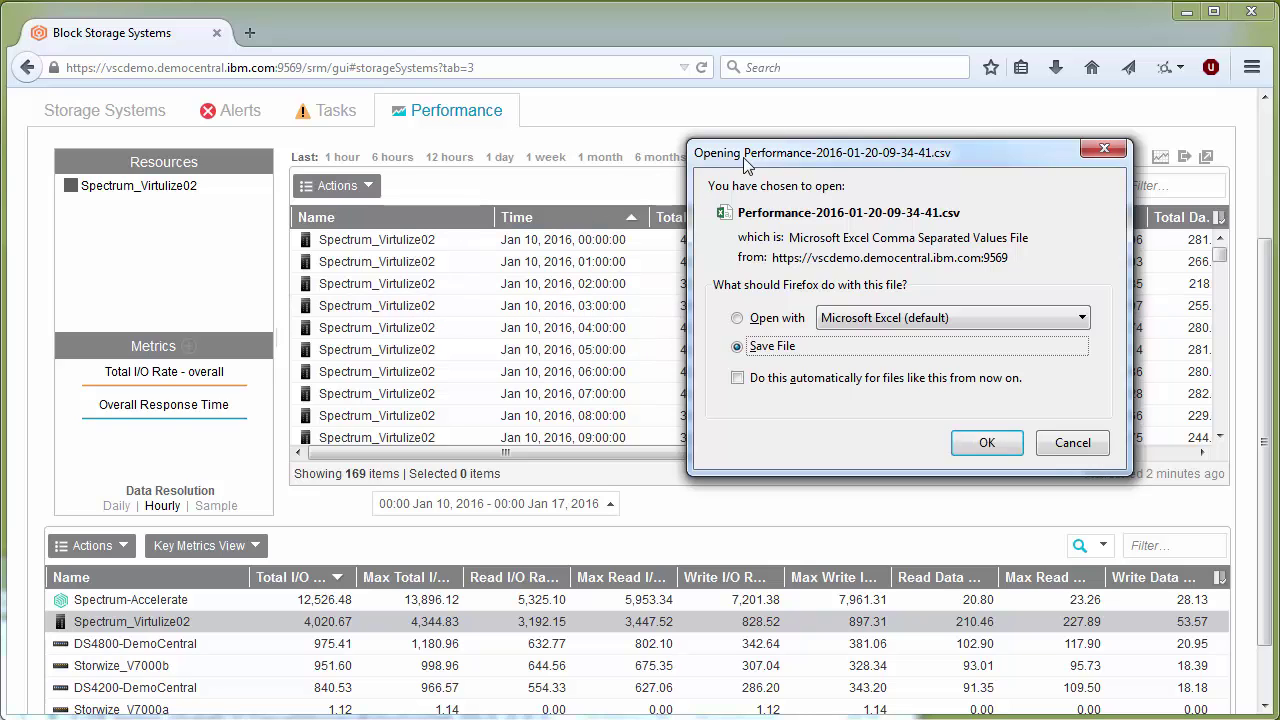
pyautogui.moveTo(760, 162); pyautogui.dragTo(494, 183)
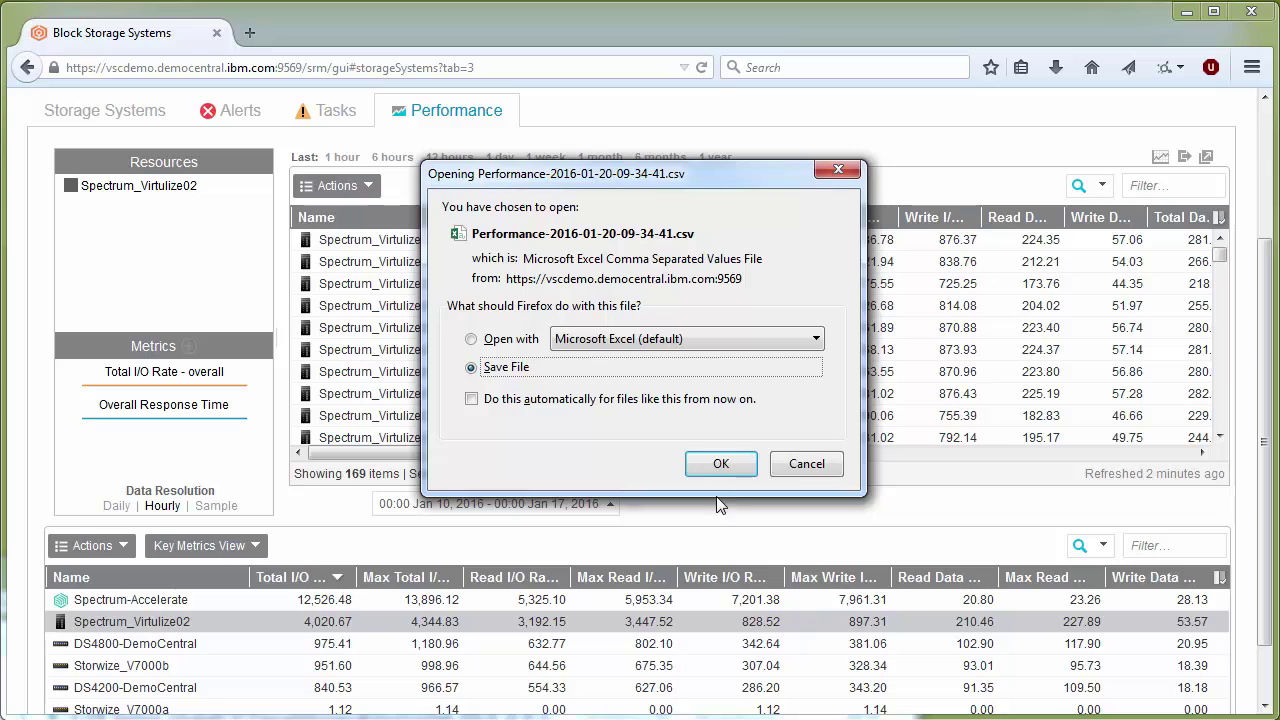
pyautogui.click(712, 465)
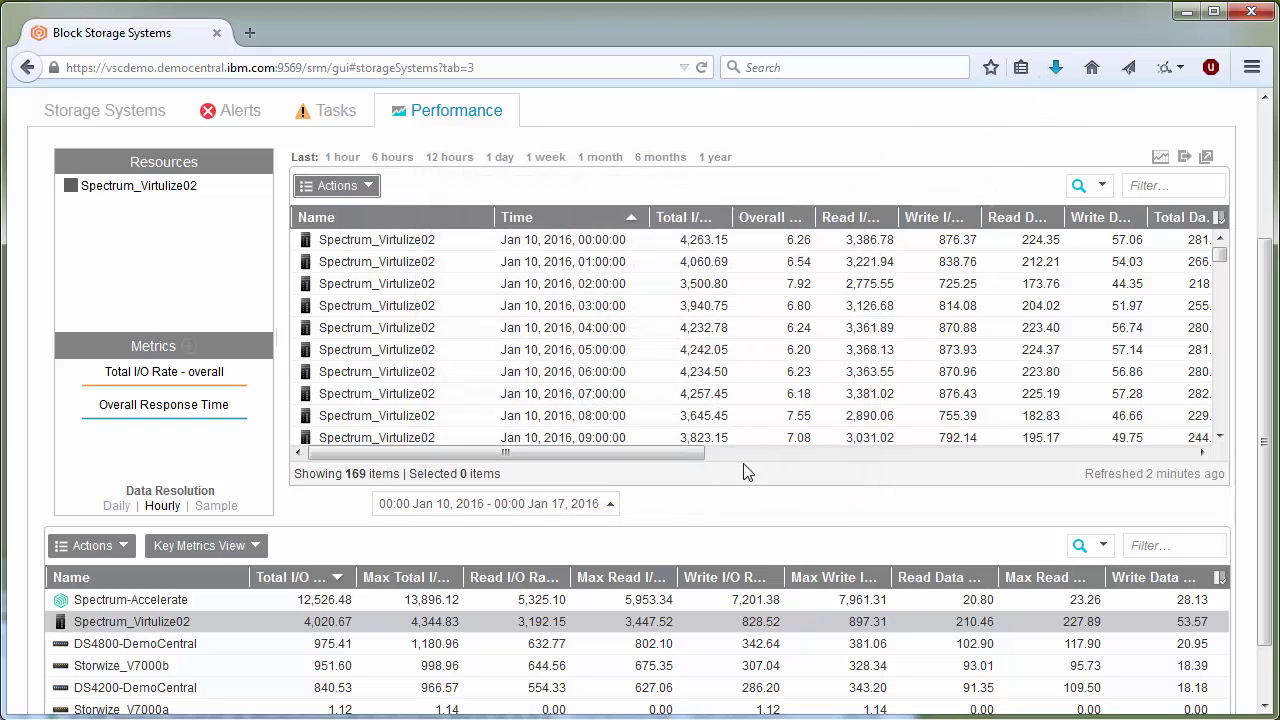
pyautogui.click(1054, 69)
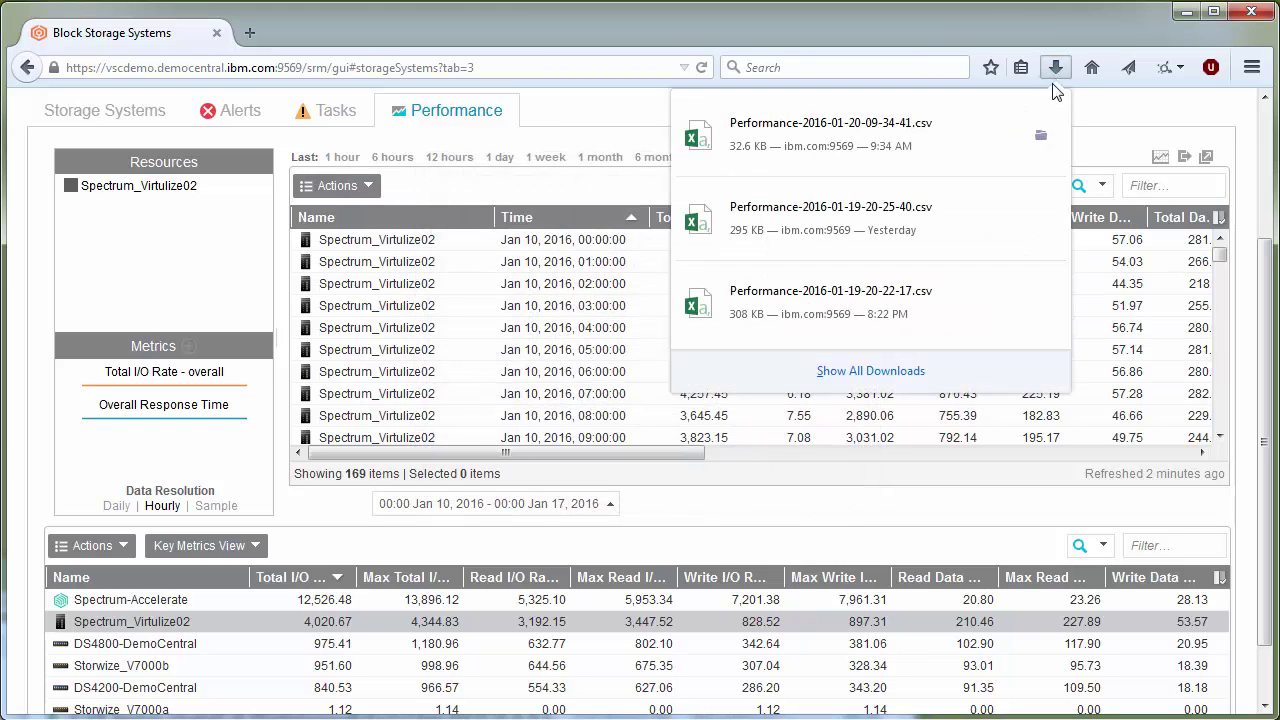
pyautogui.click(1108, 121)
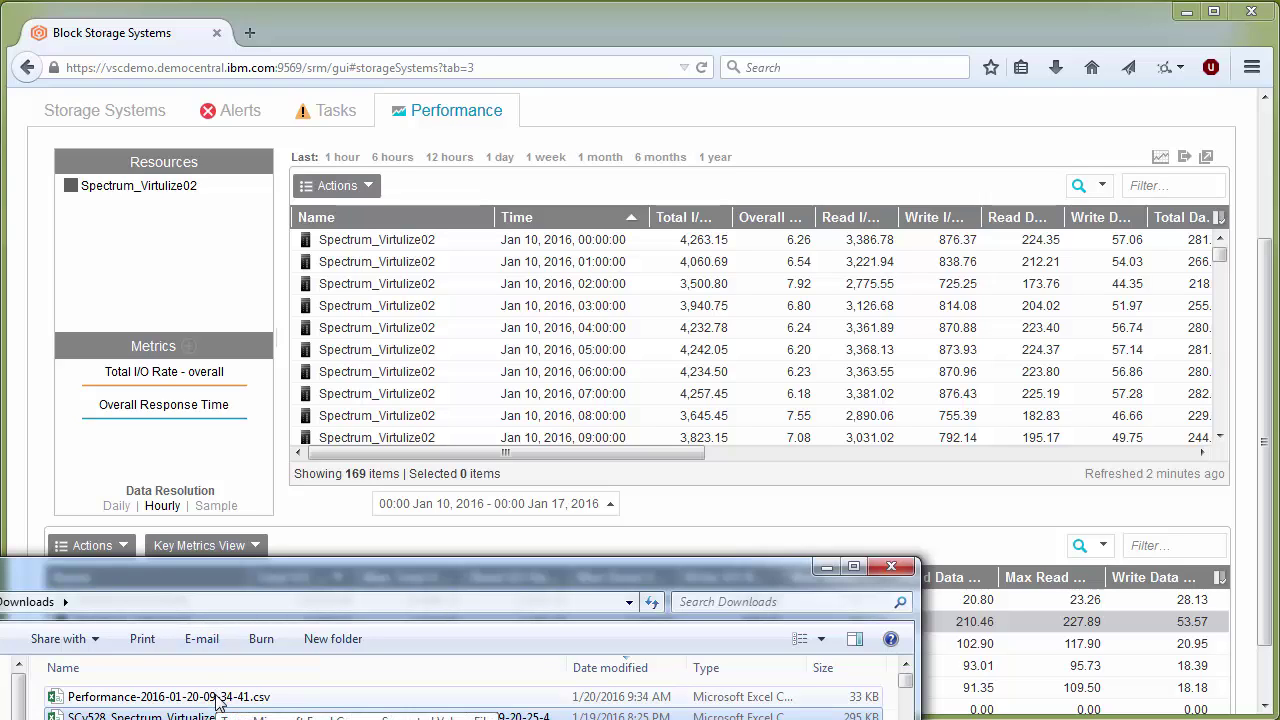
pyautogui.click(218, 700)
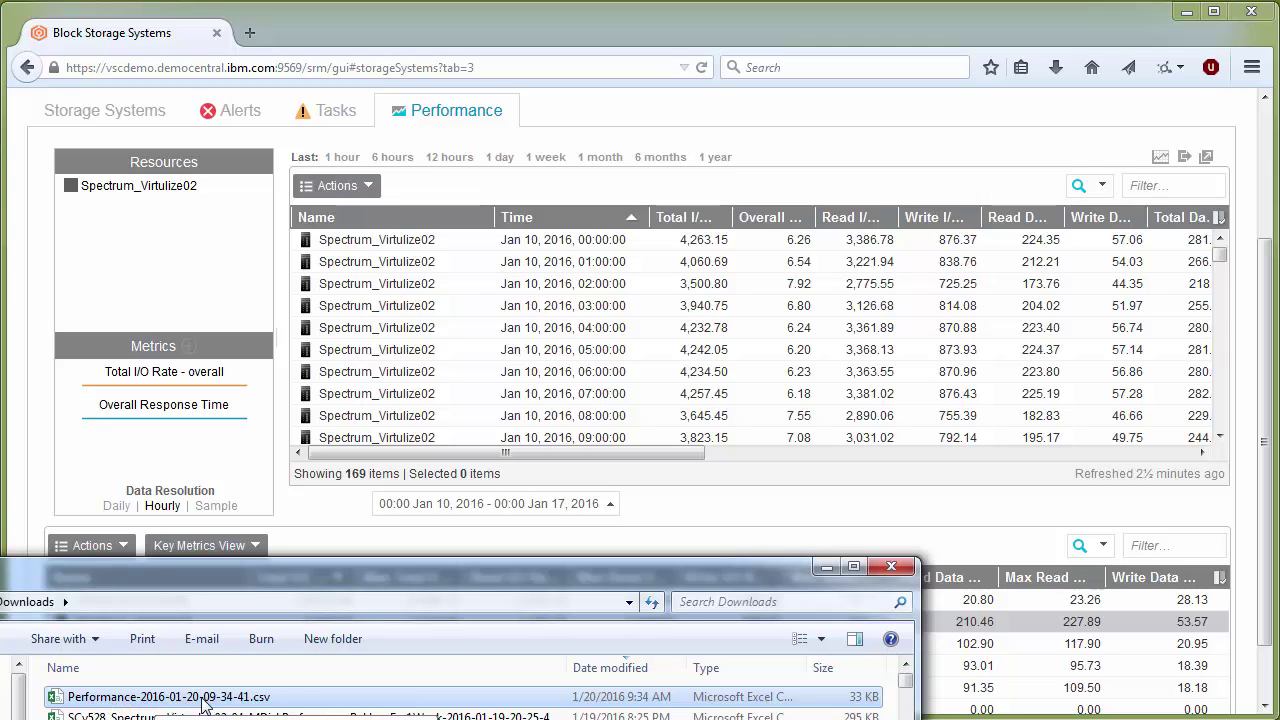
pyautogui.rightClick(206, 703)
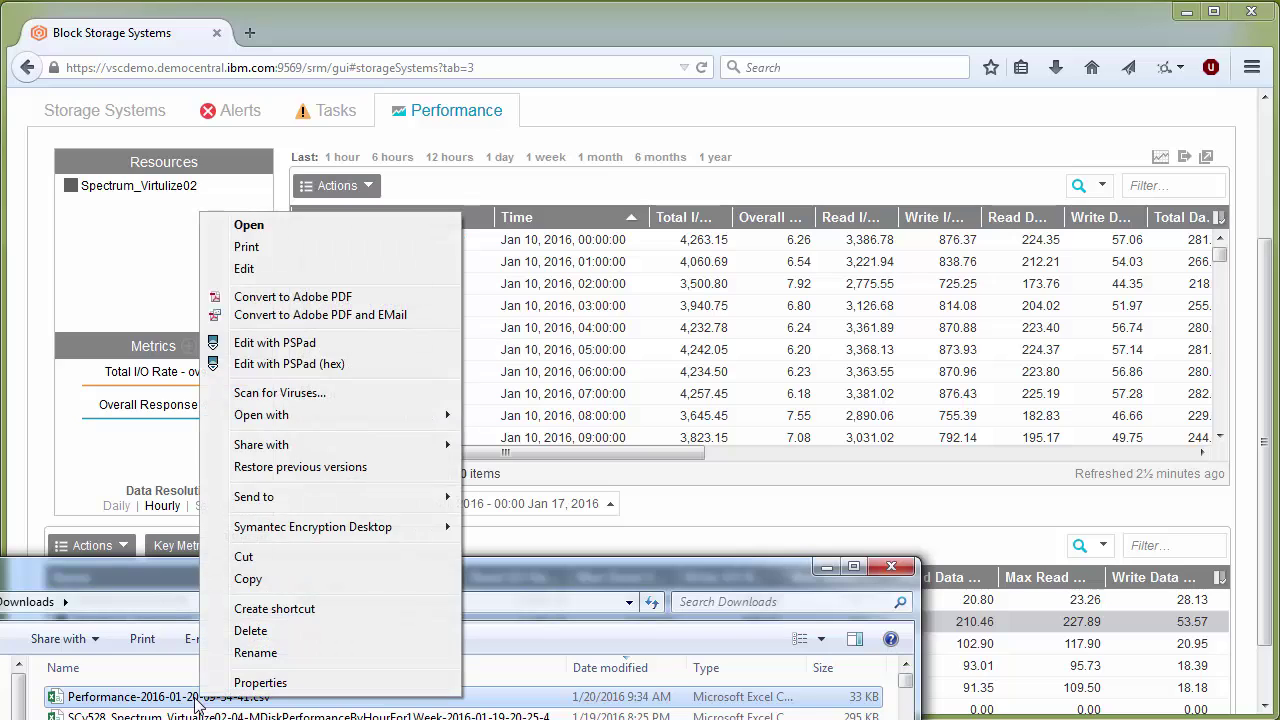
pyautogui.click(260, 651)
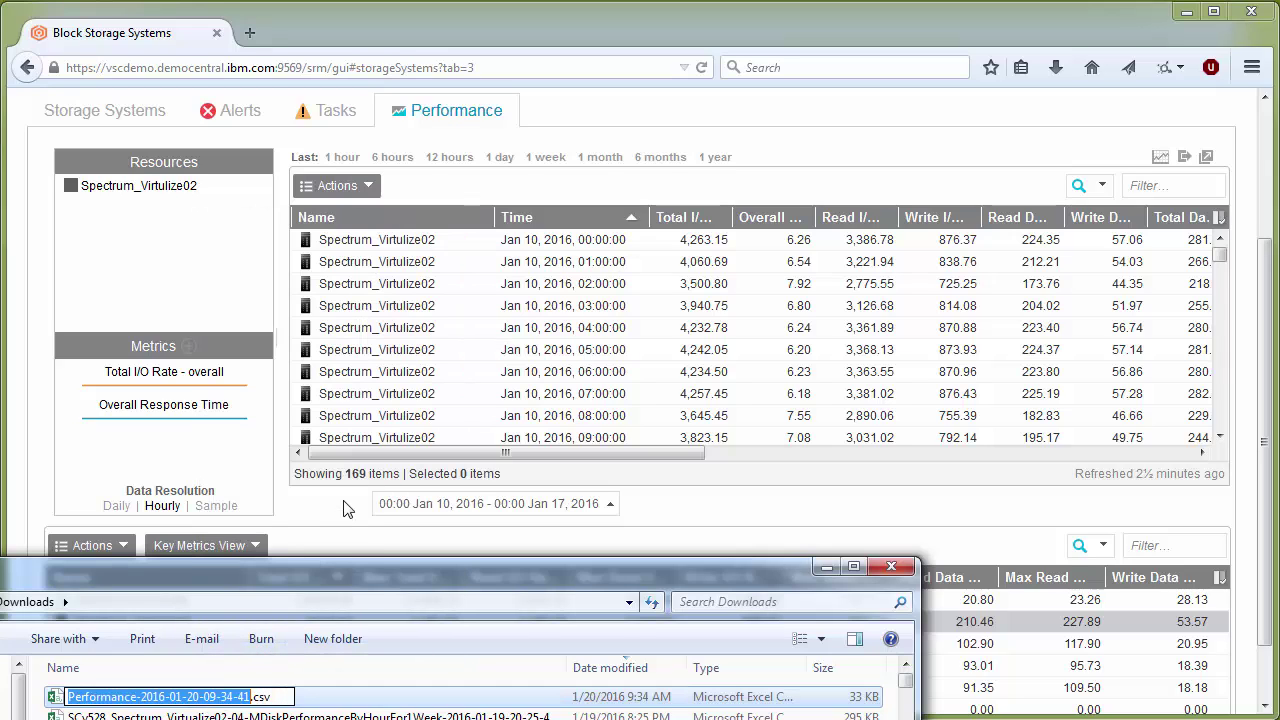
pyautogui.press('Right')
pyautogui.press('Left')
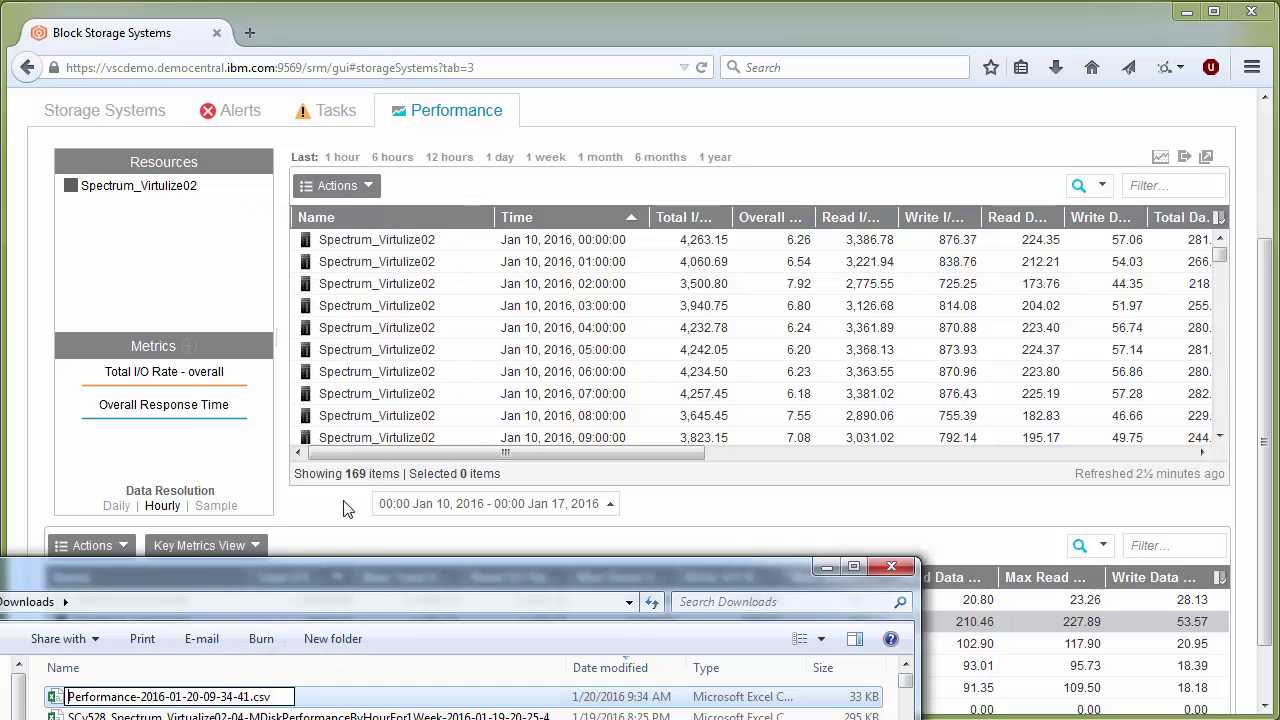
pyautogui.write('SCv')
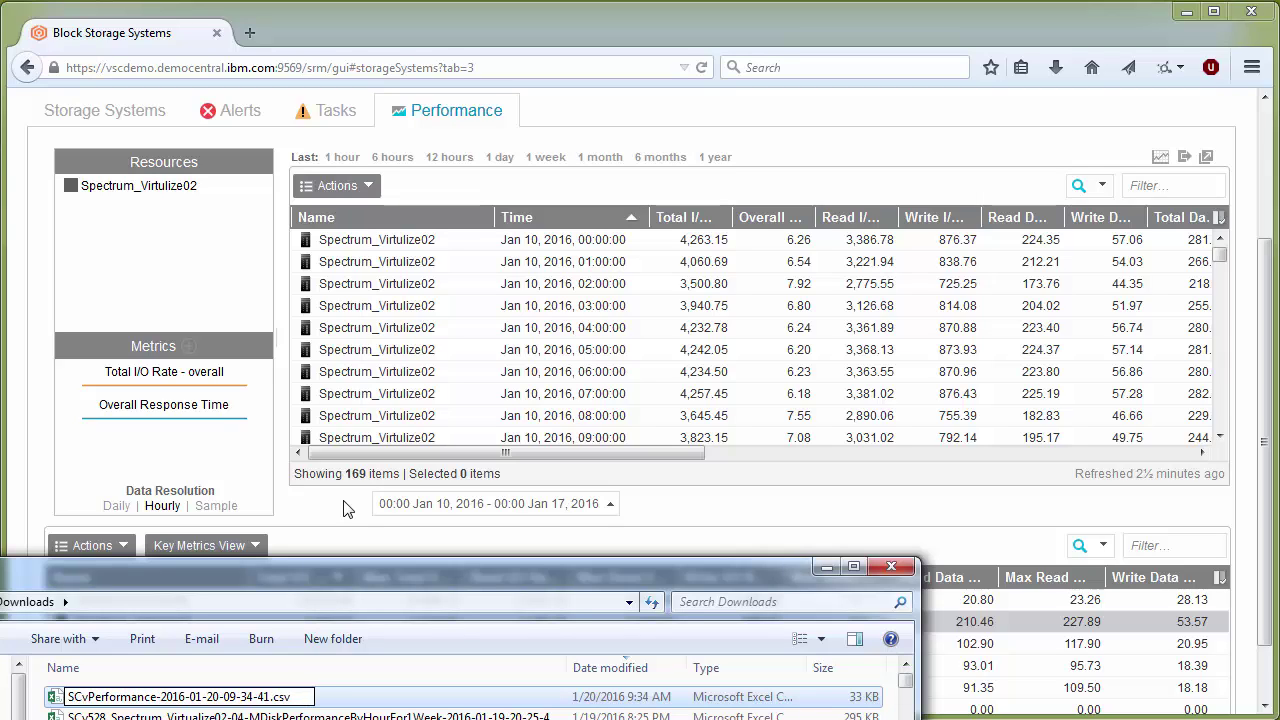
pyautogui.write('528_')
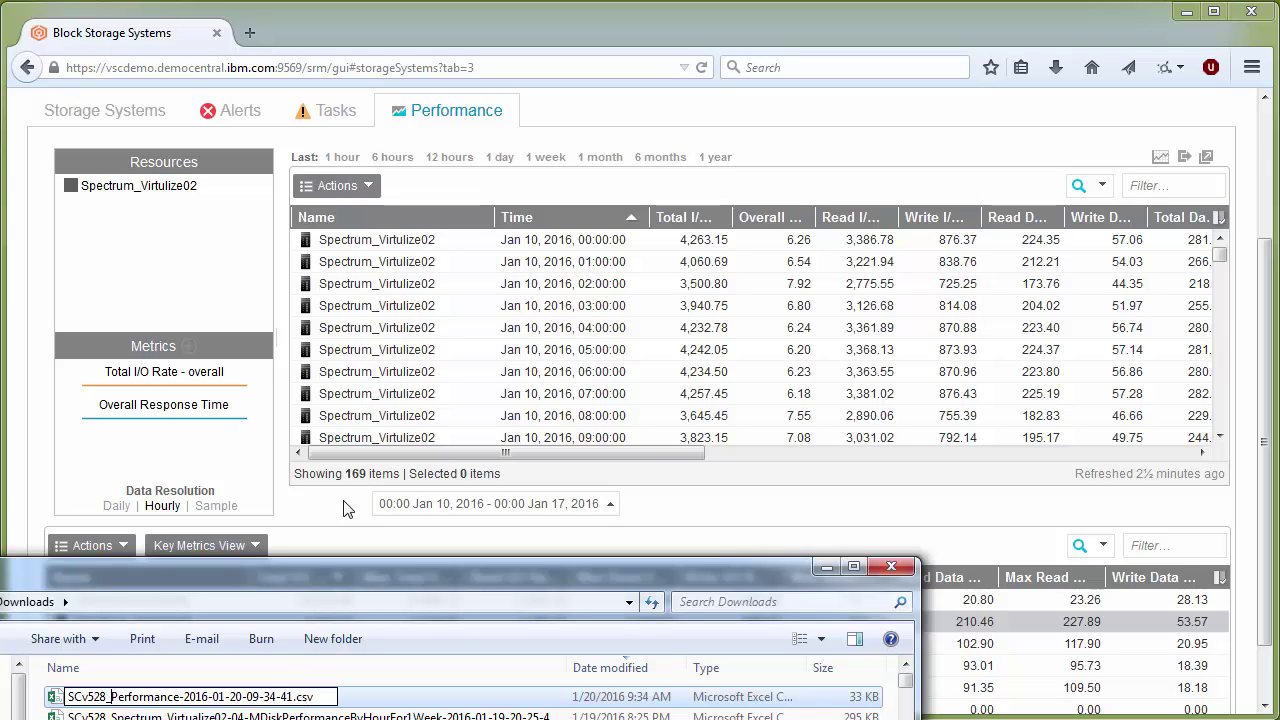
pyautogui.write('Spect')
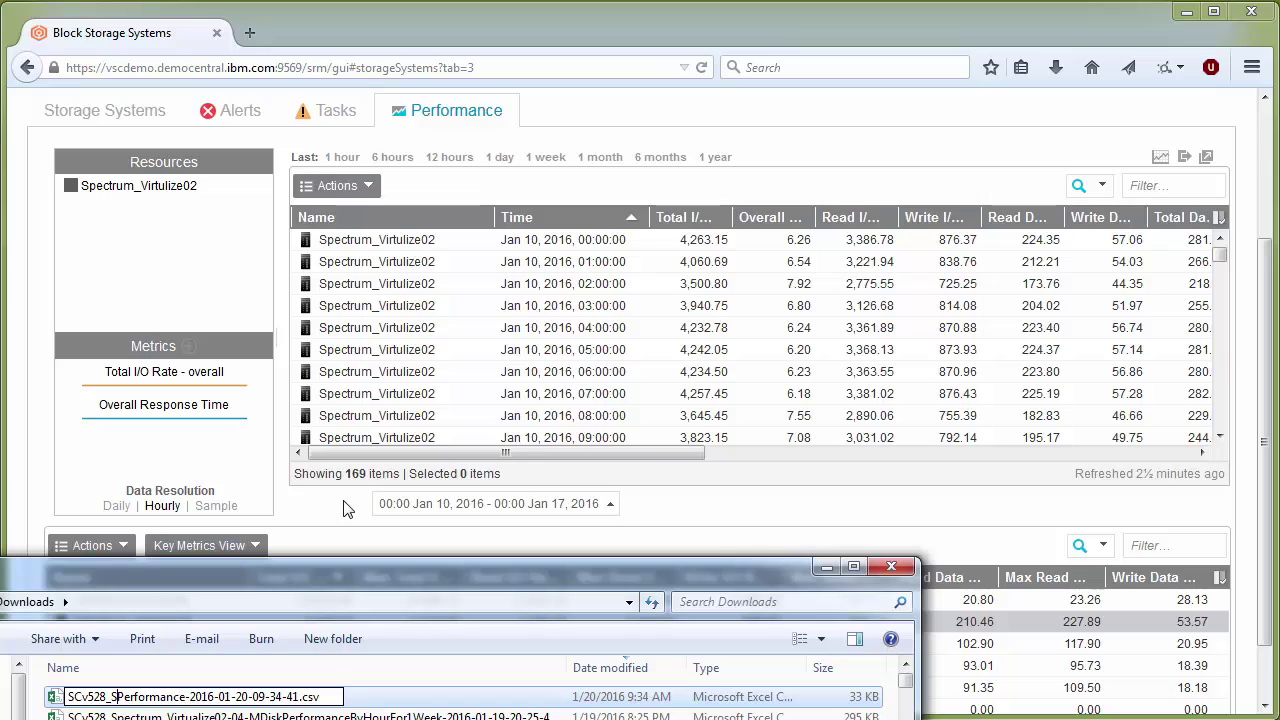
pyautogui.write('rum')
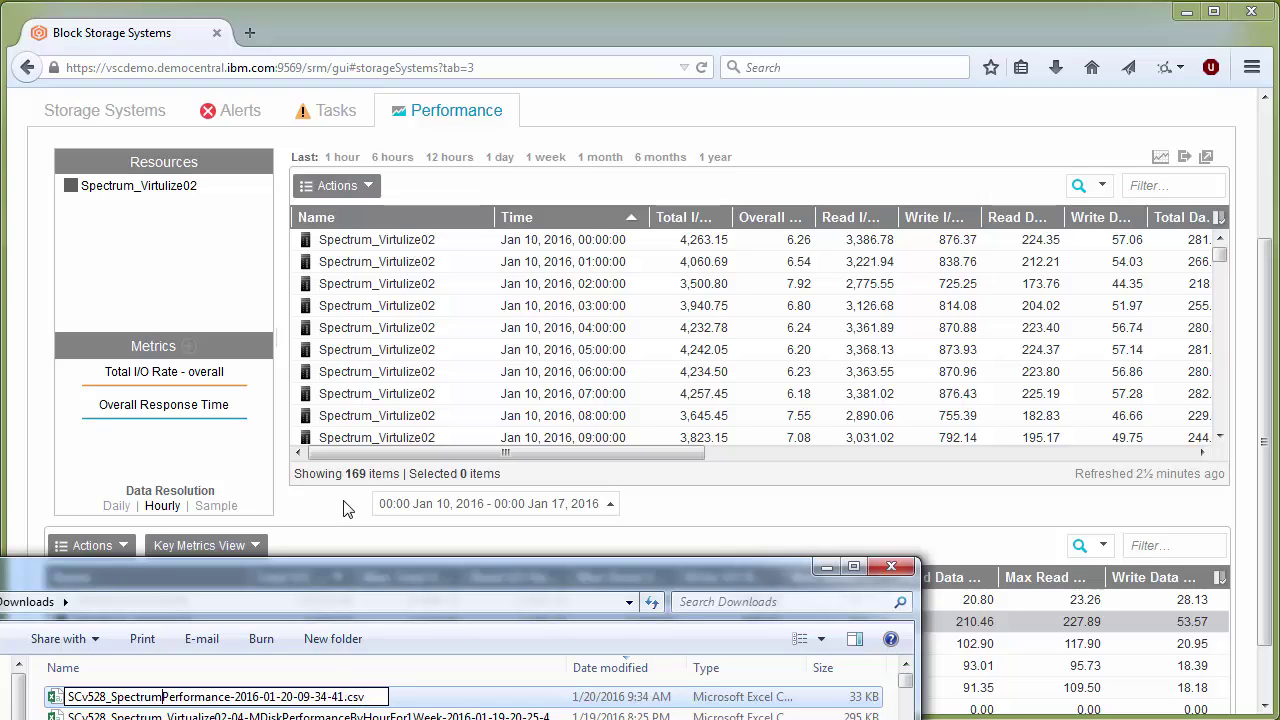
pyautogui.write('virtualize')
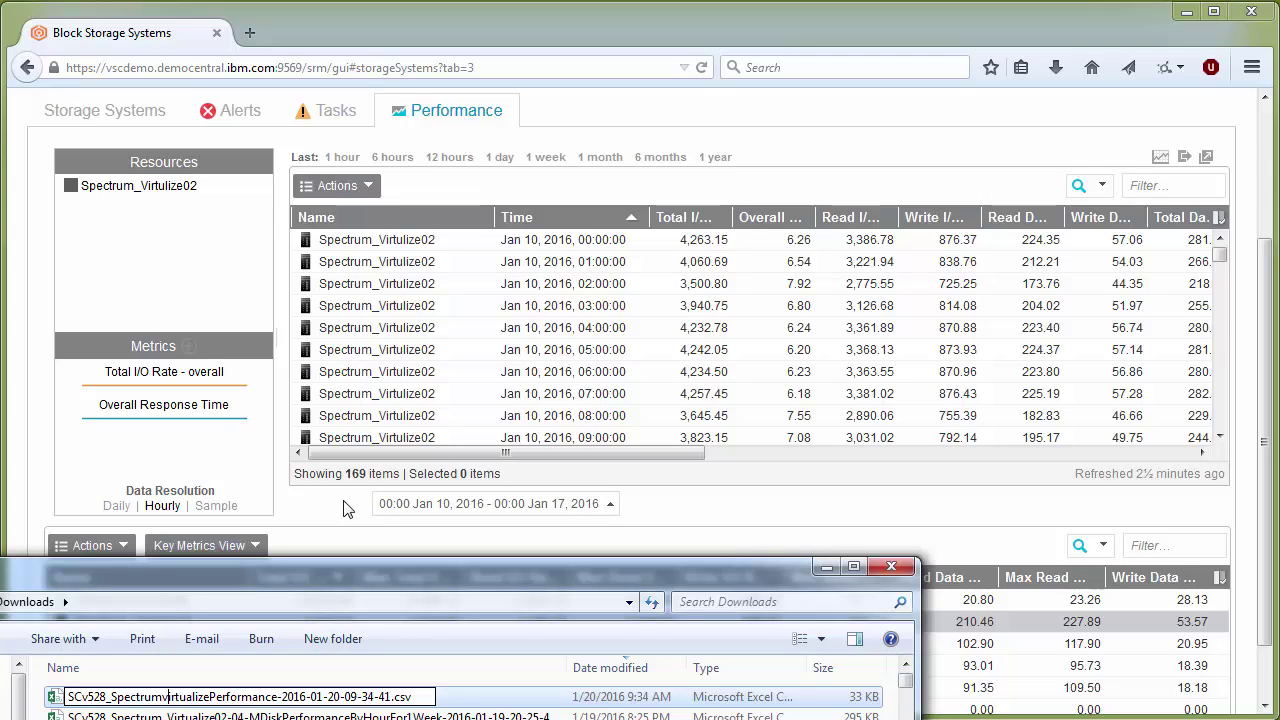
pyautogui.write('V')
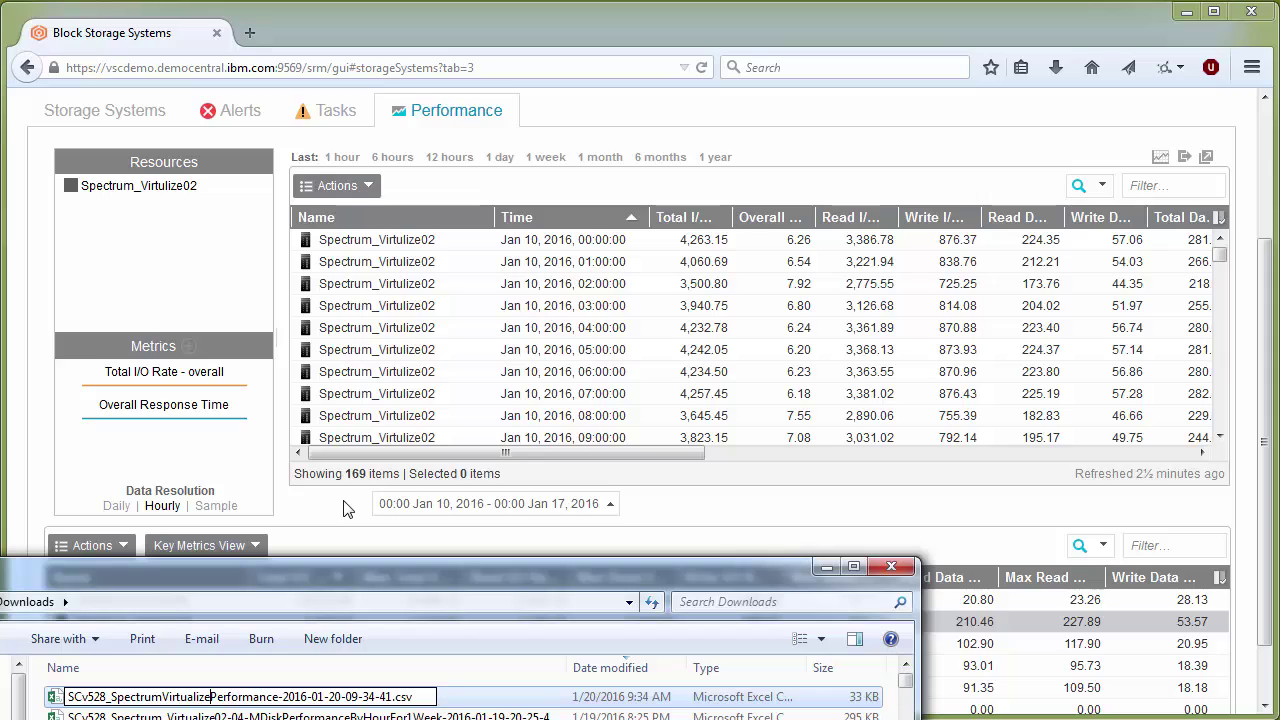
pyautogui.write('02')
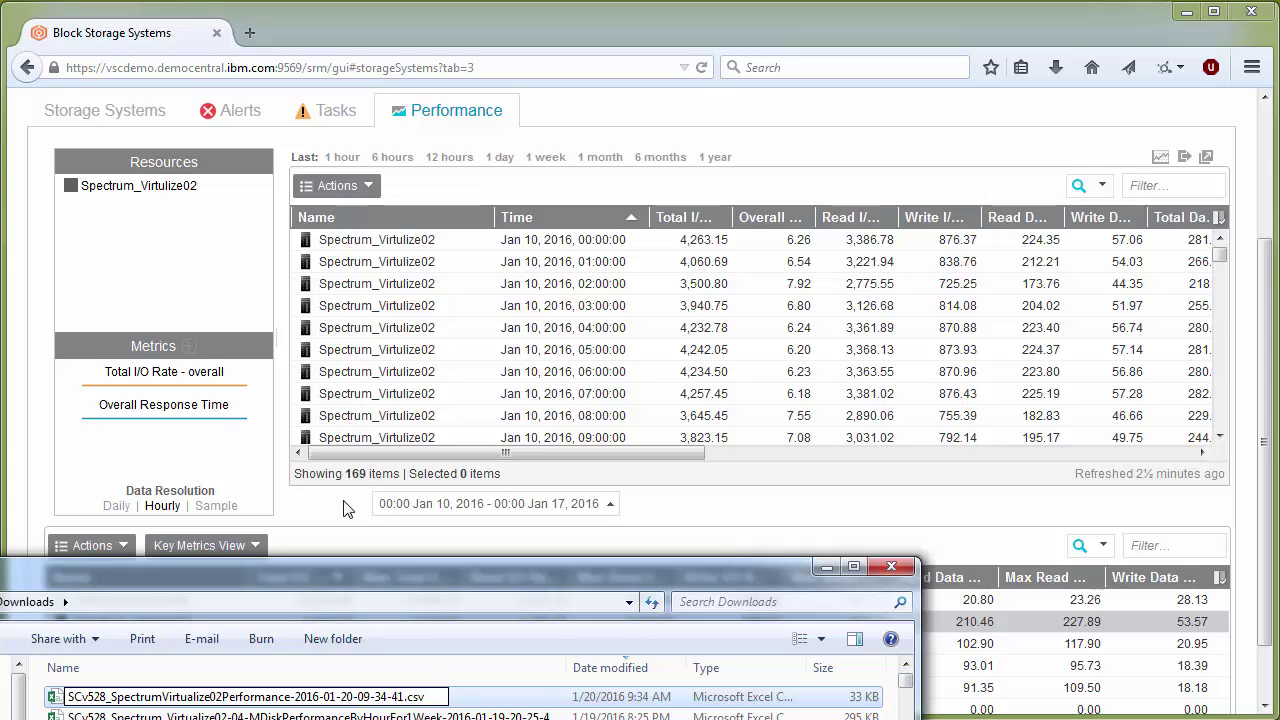
pyautogui.write('-')
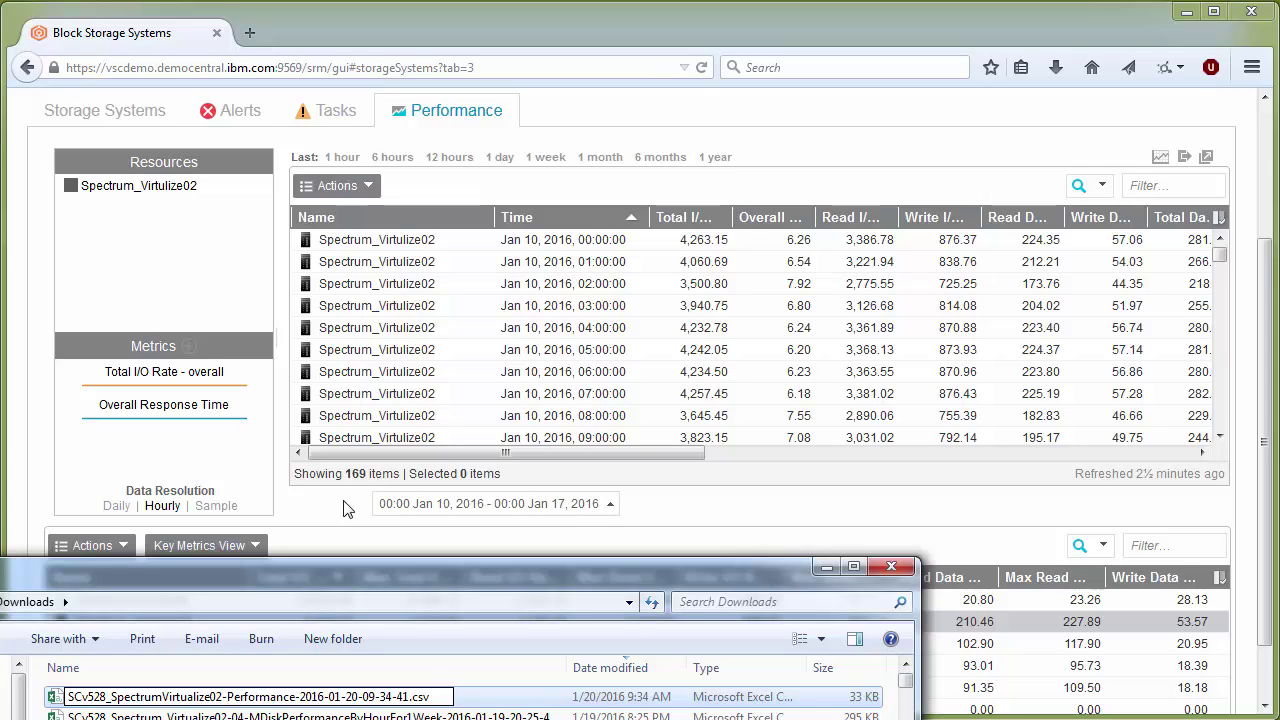
pyautogui.write('S')
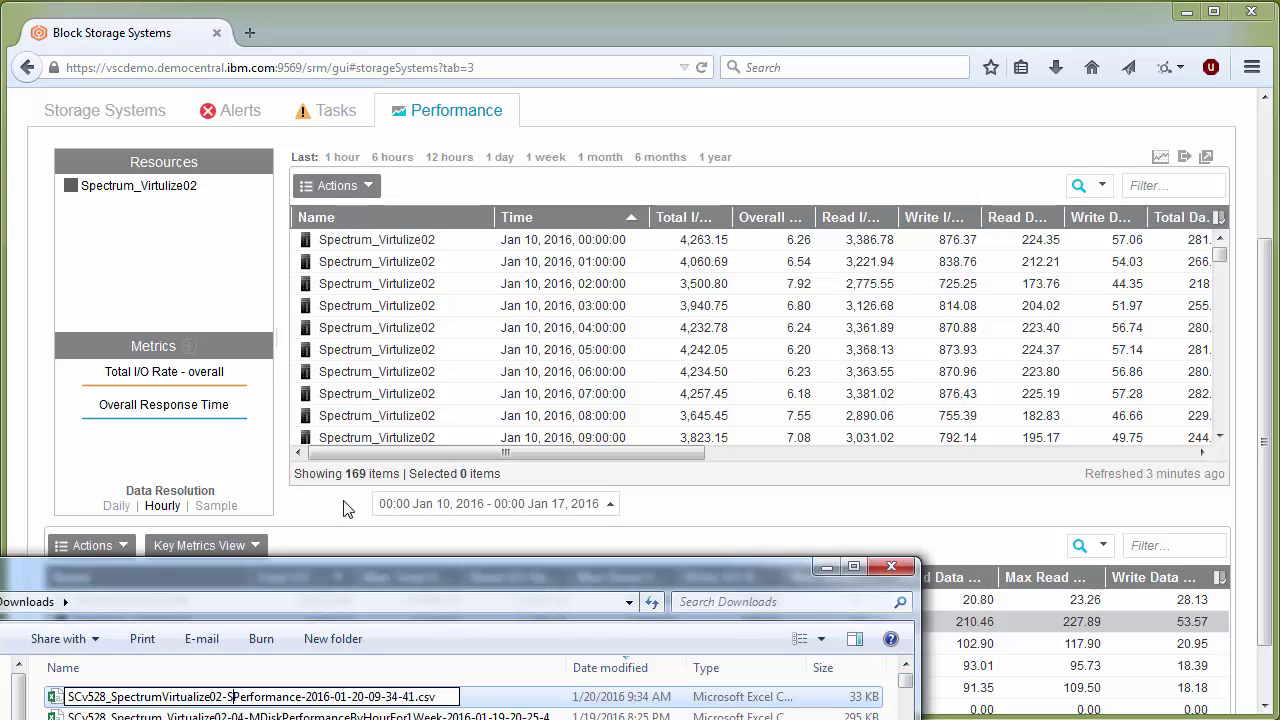
pyautogui.write('torage')
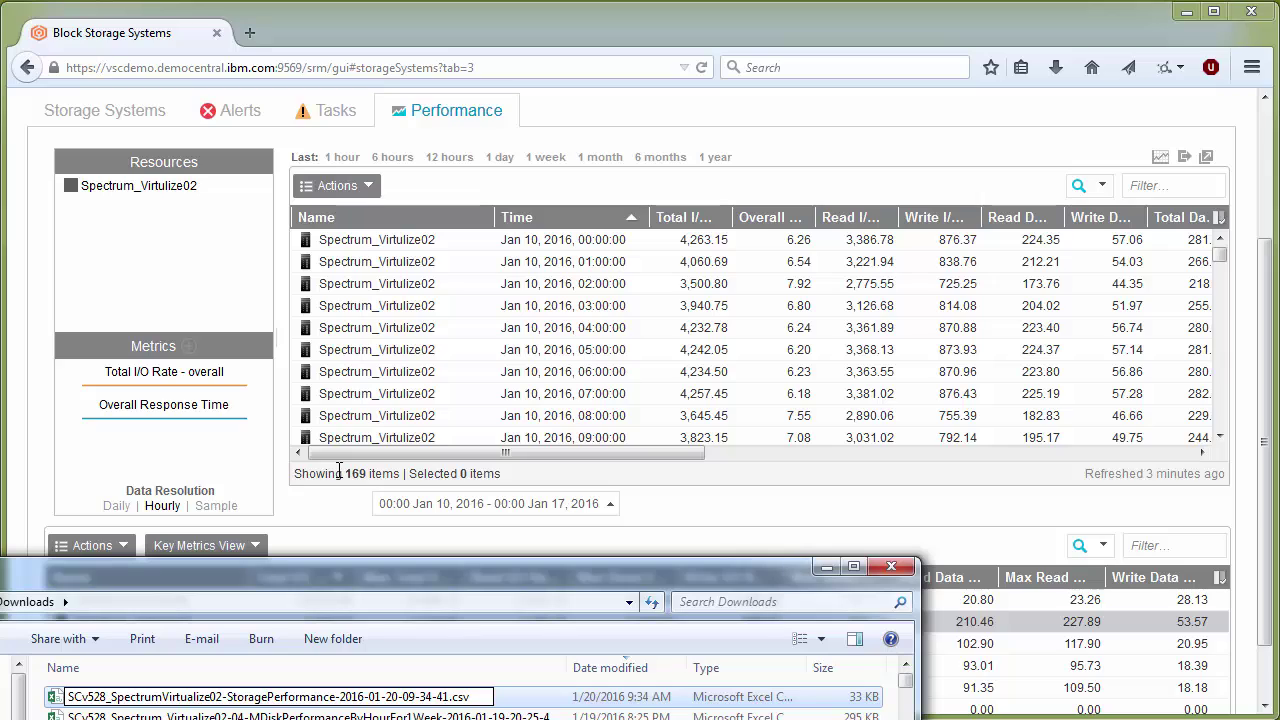
pyautogui.write('Sys')
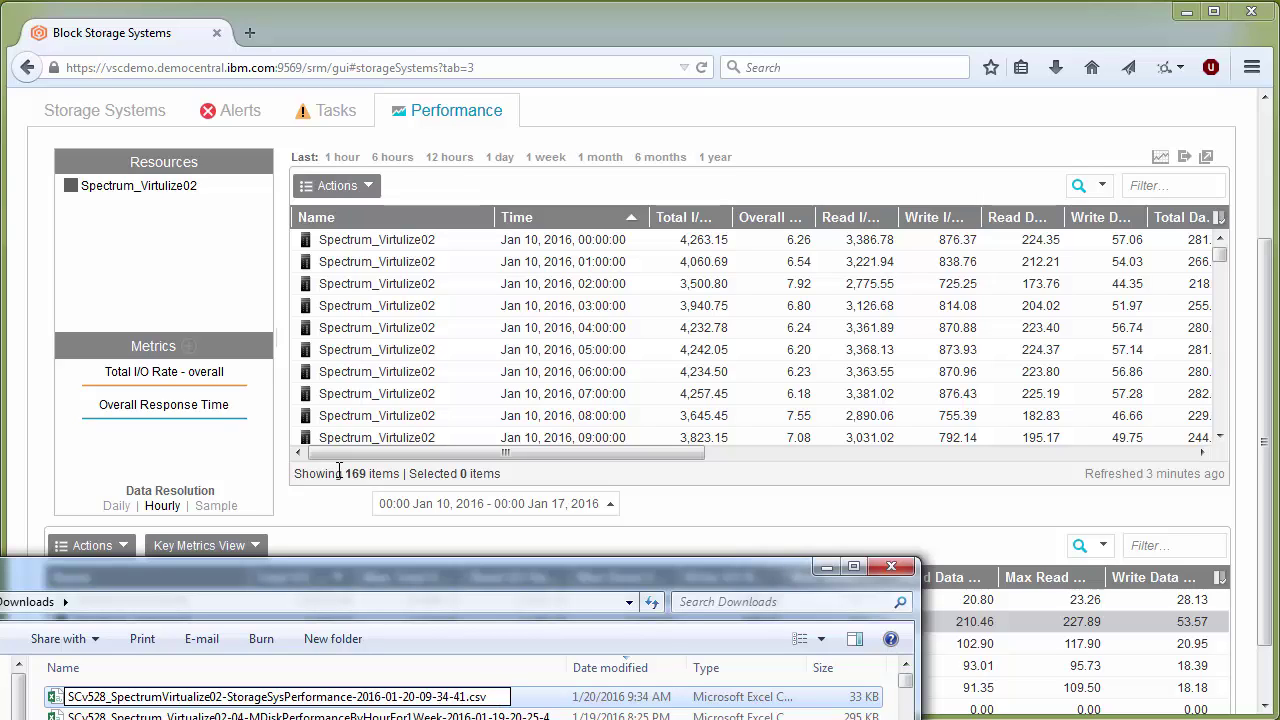
pyautogui.write('tem')
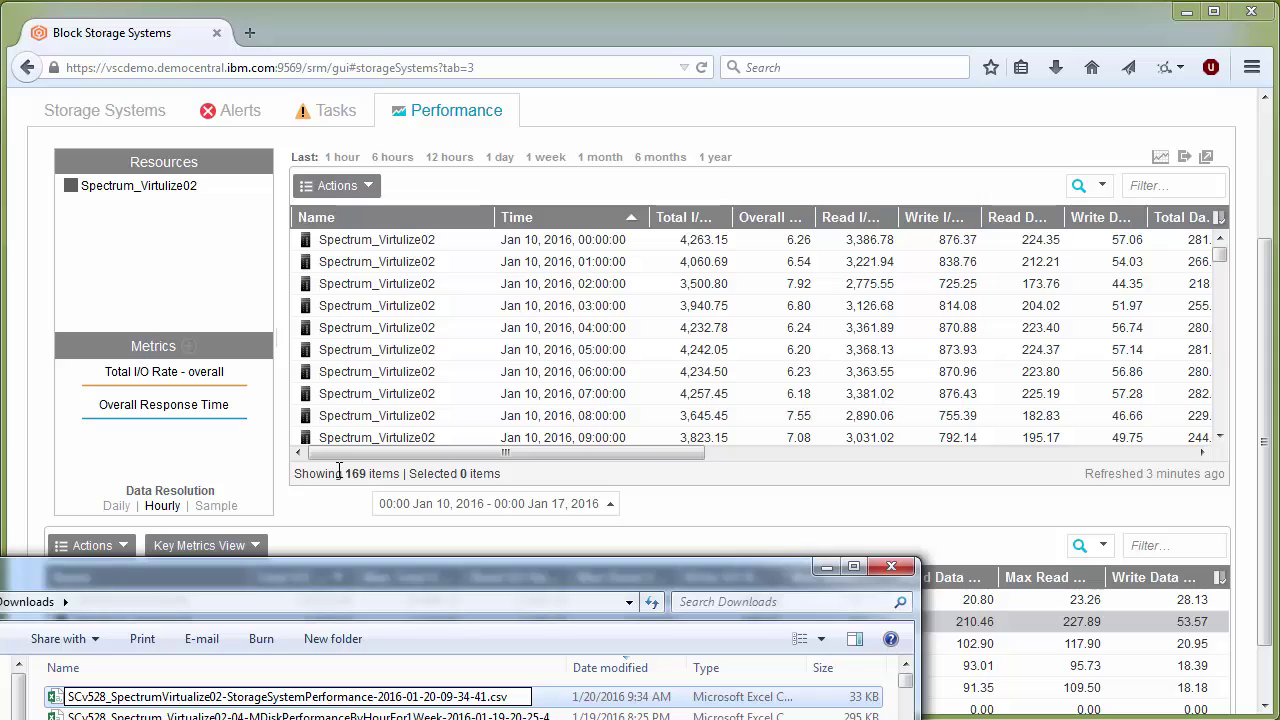
pyautogui.write('ByHour')
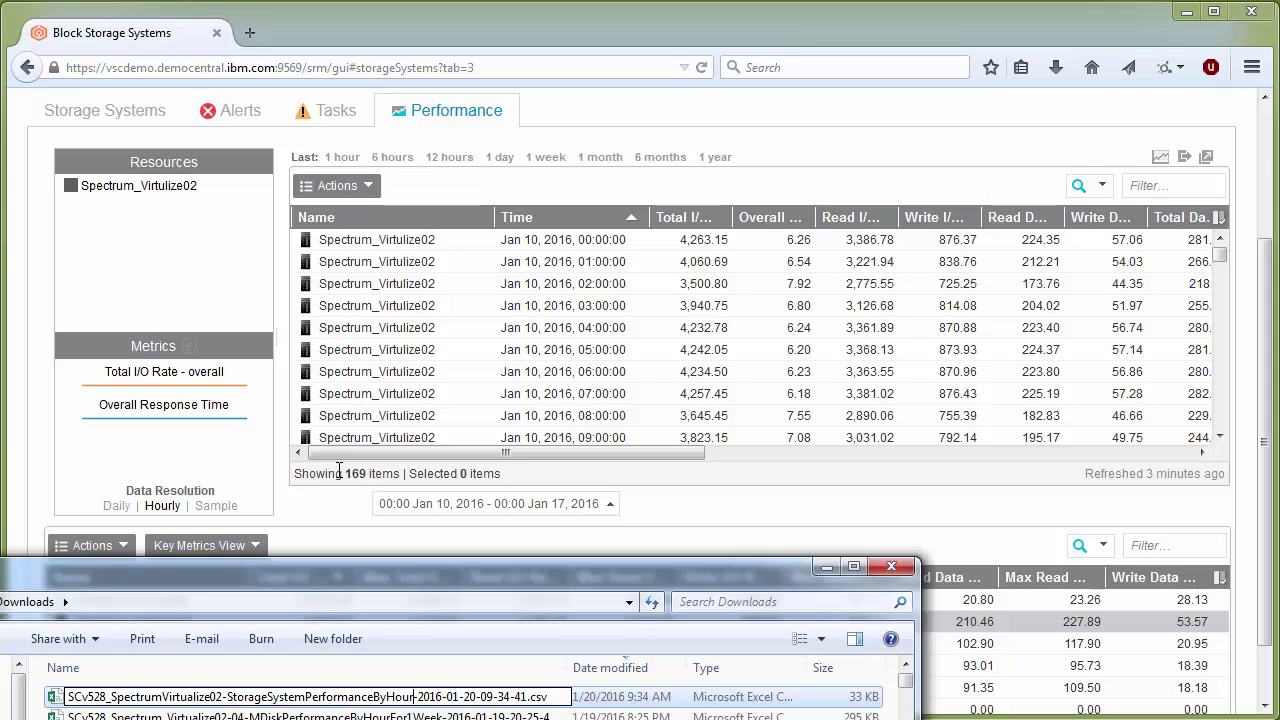
pyautogui.write('For1')
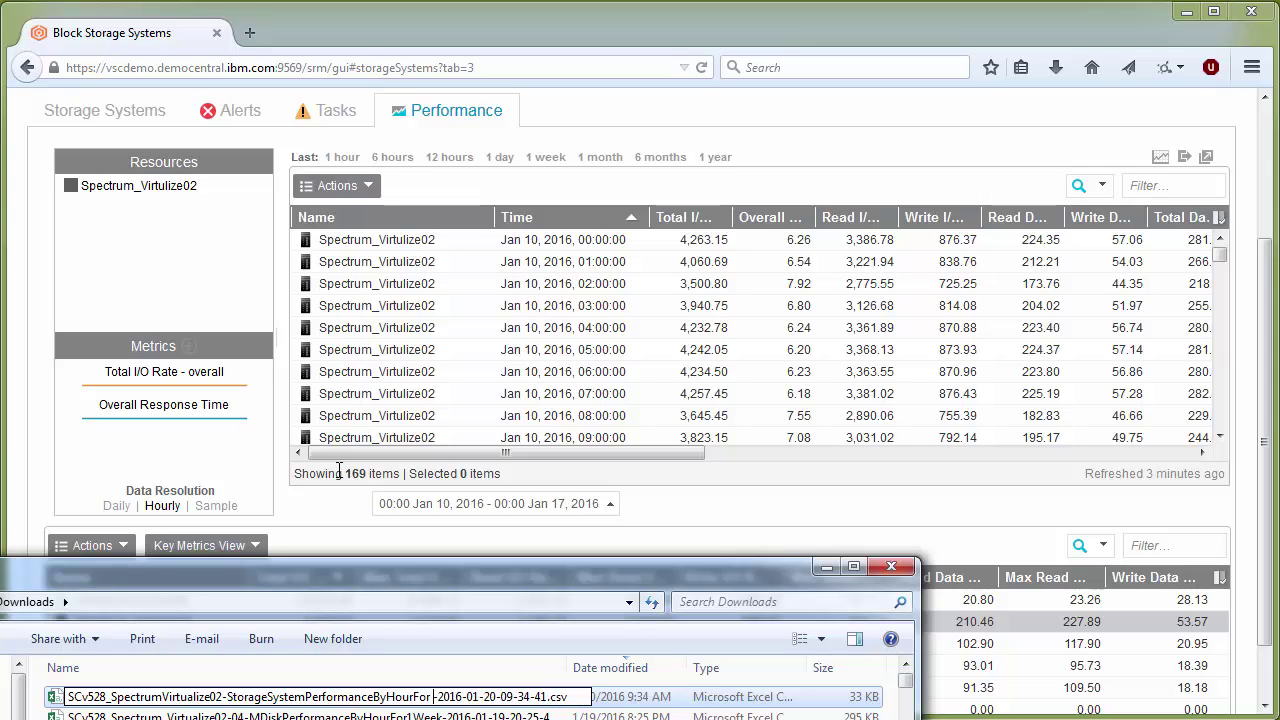
pyautogui.write('Wee')
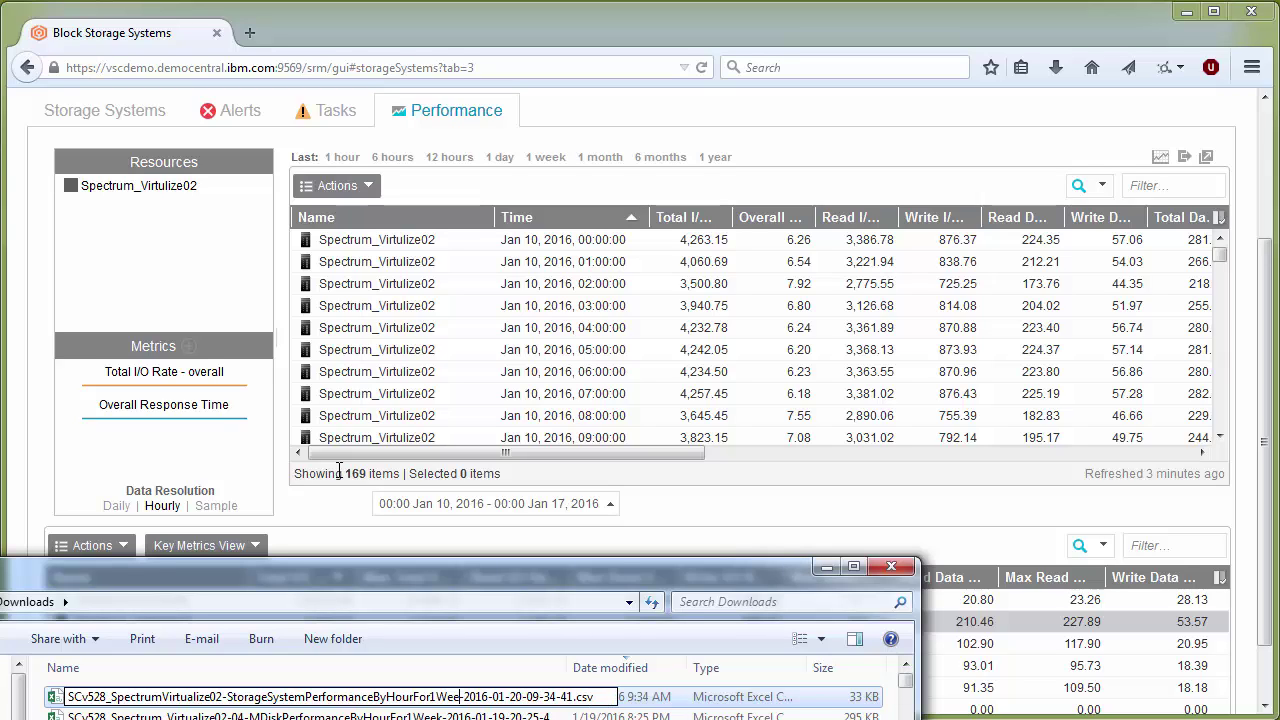
pyautogui.write('k')
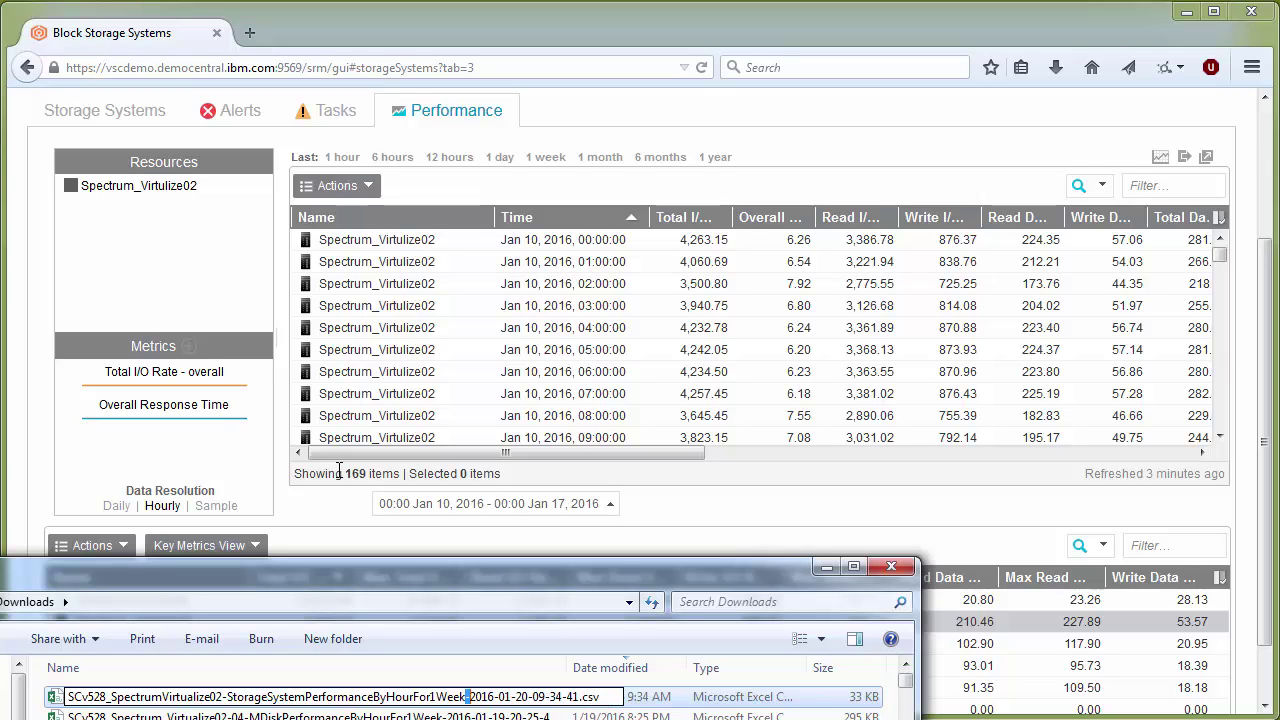
pyautogui.hotkey('shift', 'Right')
pyautogui.hotkey('shift', 'Right')
pyautogui.hotkey('shift', 'Right')
pyautogui.hotkey('shift', 'Right')
pyautogui.hotkey('shift', 'Right')
pyautogui.hotkey('shift', 'Right')
pyautogui.hotkey('shift', 'Right')
pyautogui.hotkey('shift', 'Right')
pyautogui.hotkey('shift', 'Right')
pyautogui.hotkey('shift', 'Right')
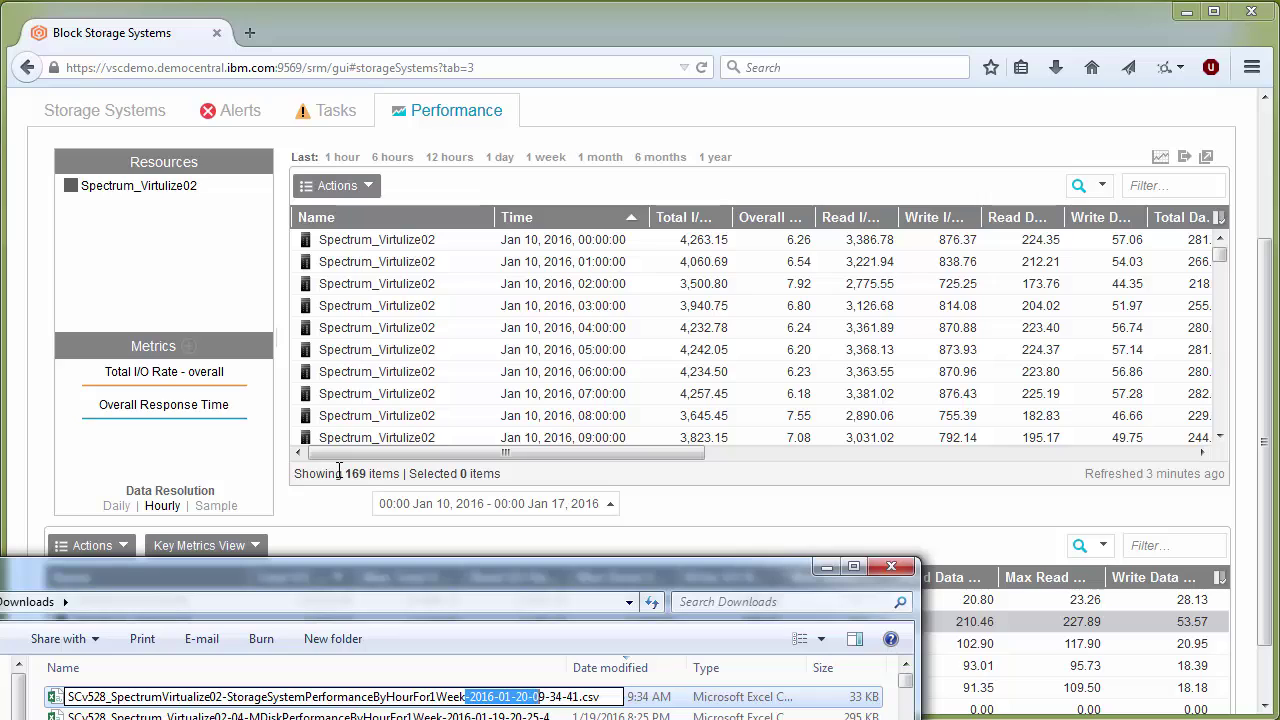
pyautogui.press('Right')
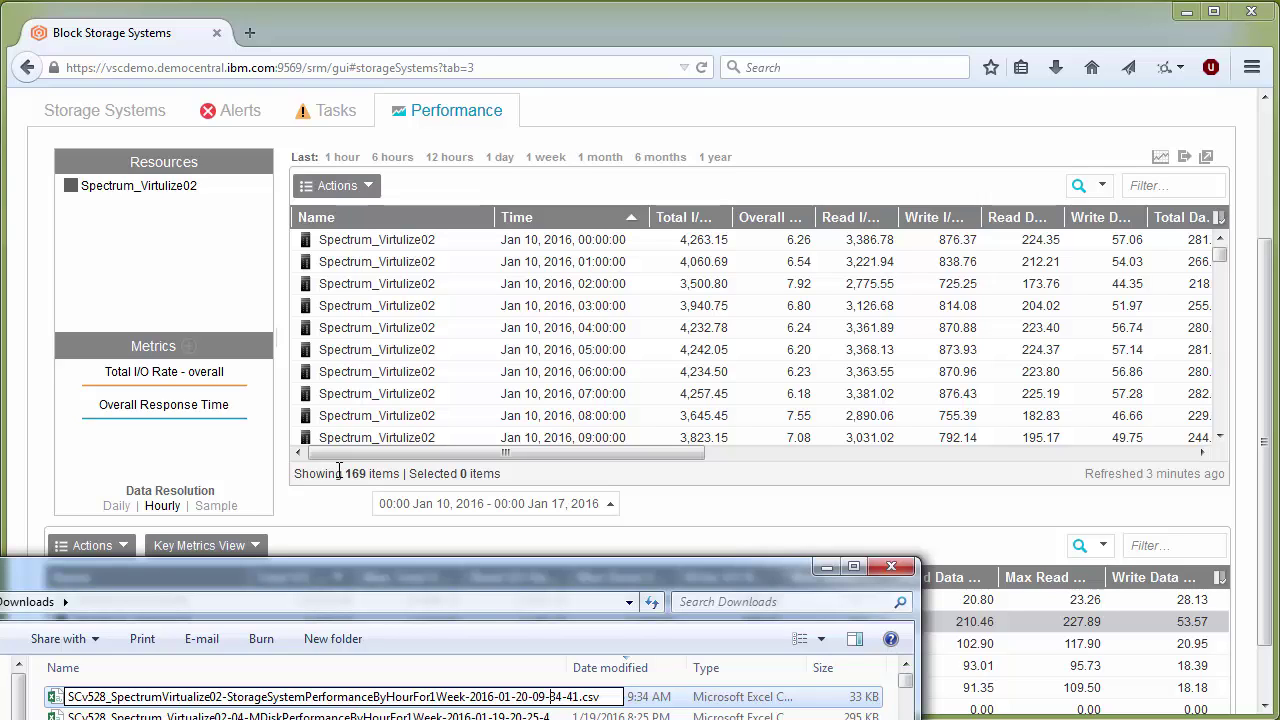
pyautogui.press('Return')
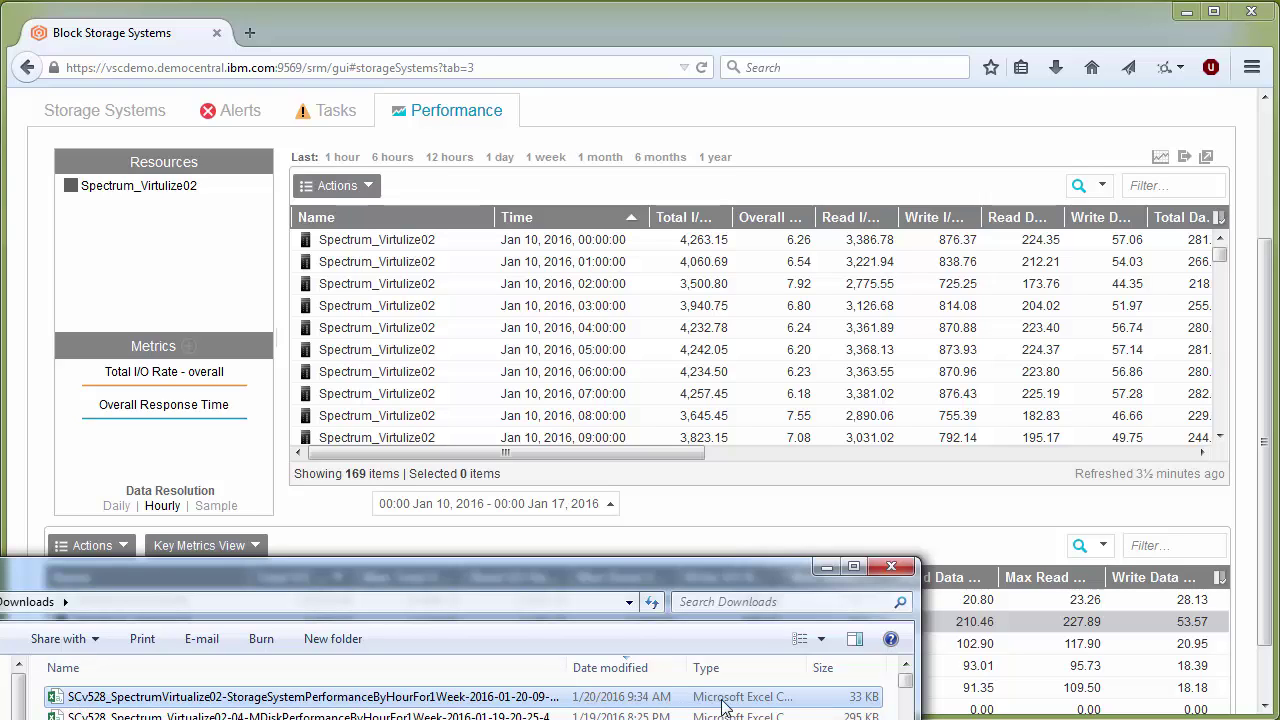
# Open the renamed CSV file in Excel and auto-fit the width of all columns to their contents.
pyautogui.moveTo(917, 707); pyautogui.dragTo(986, 707)
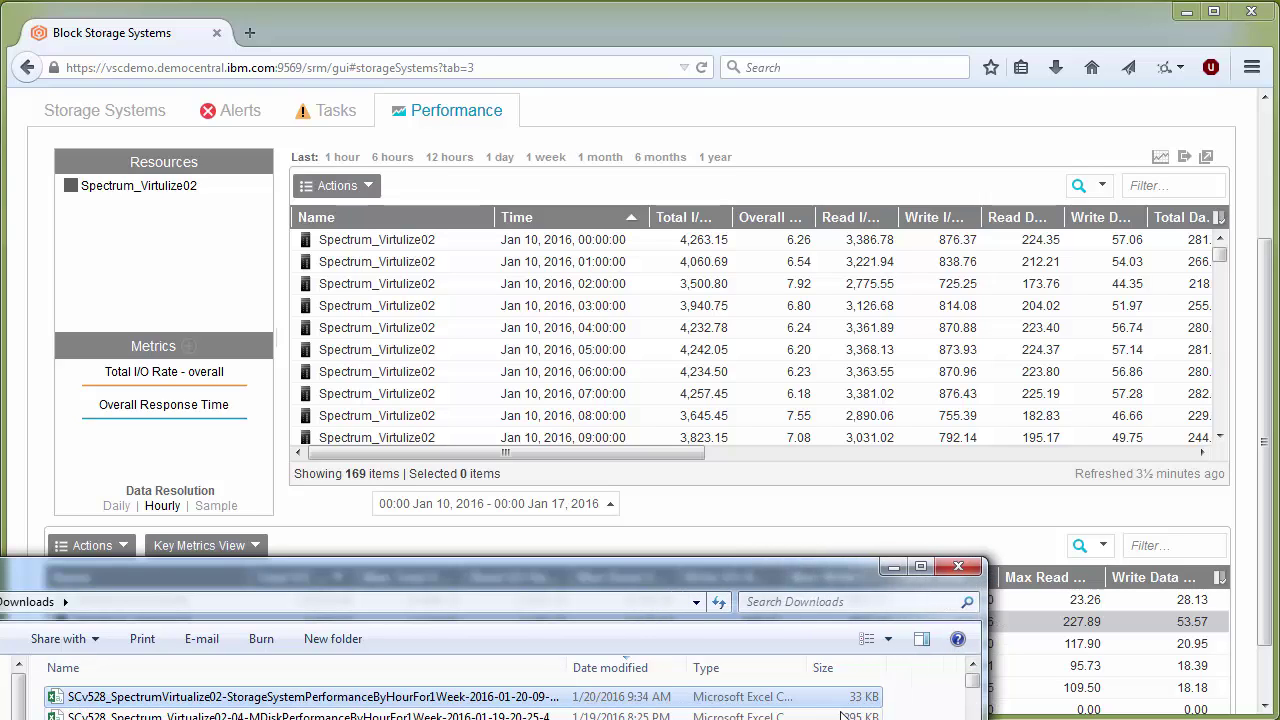
pyautogui.doubleClick(405, 700)
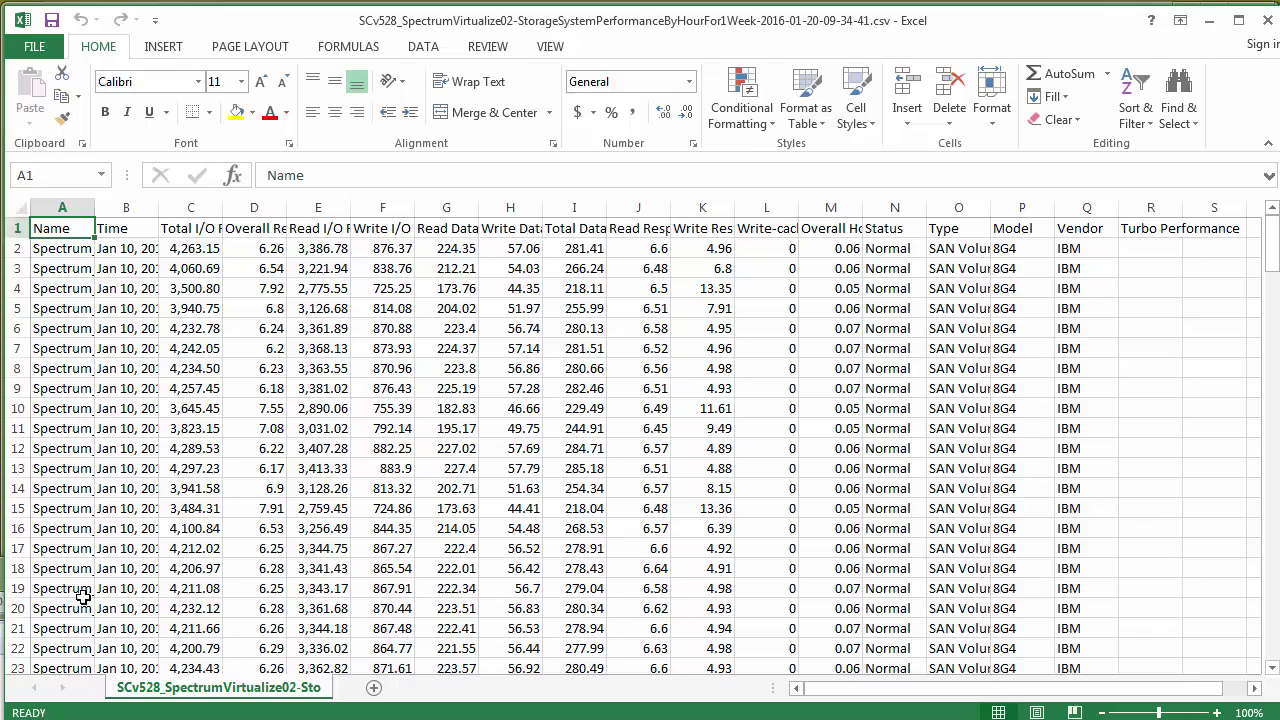
pyautogui.moveTo(1270, 258); pyautogui.dragTo(1248, 673)
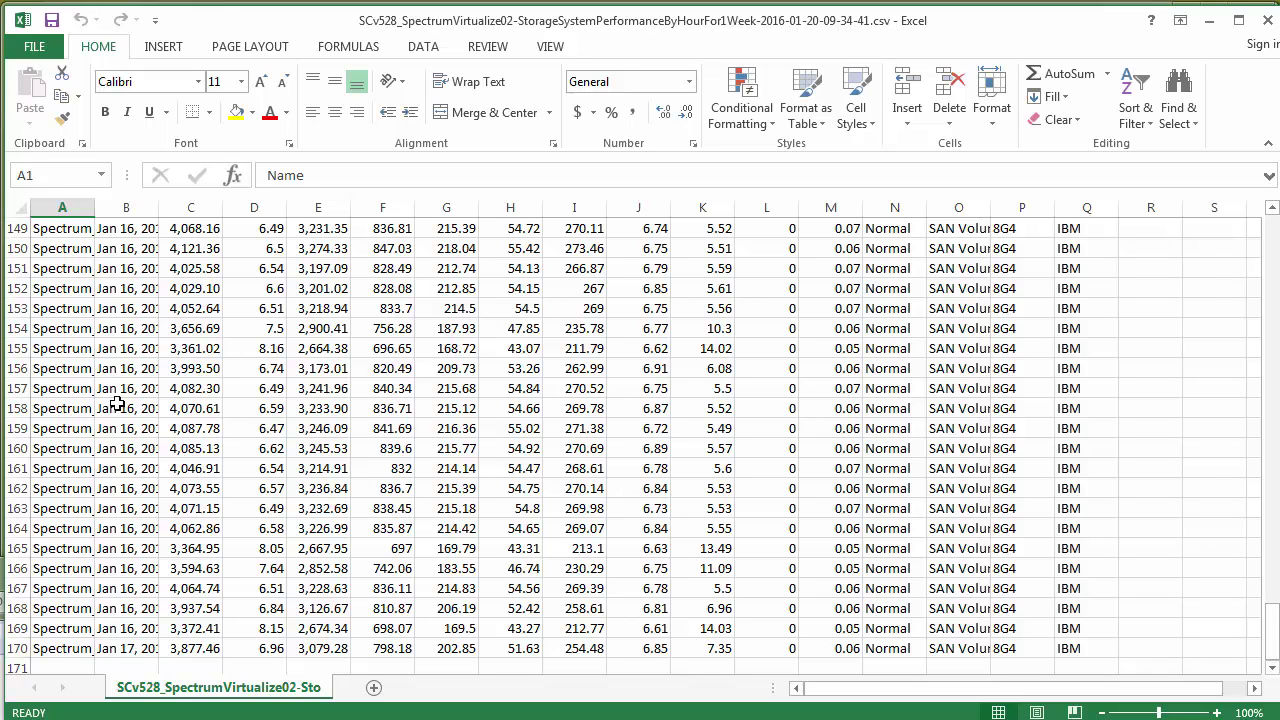
pyautogui.click(17, 206)
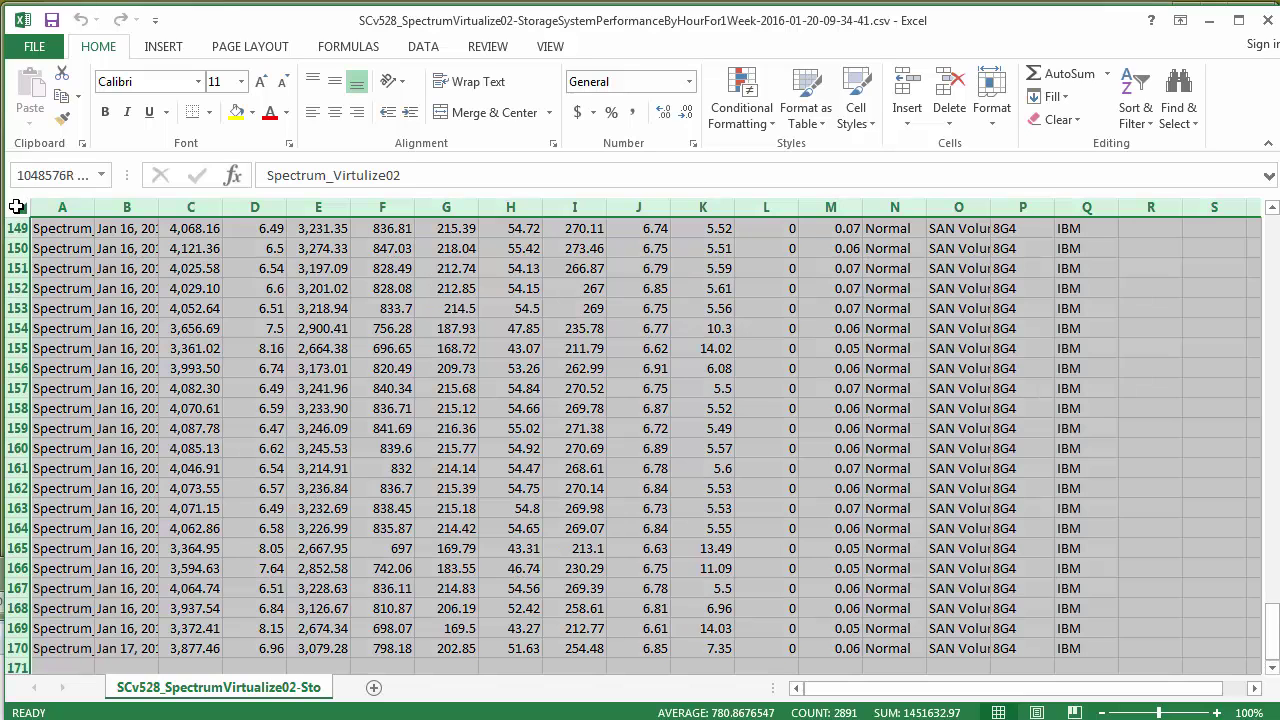
pyautogui.doubleClick(95, 207)
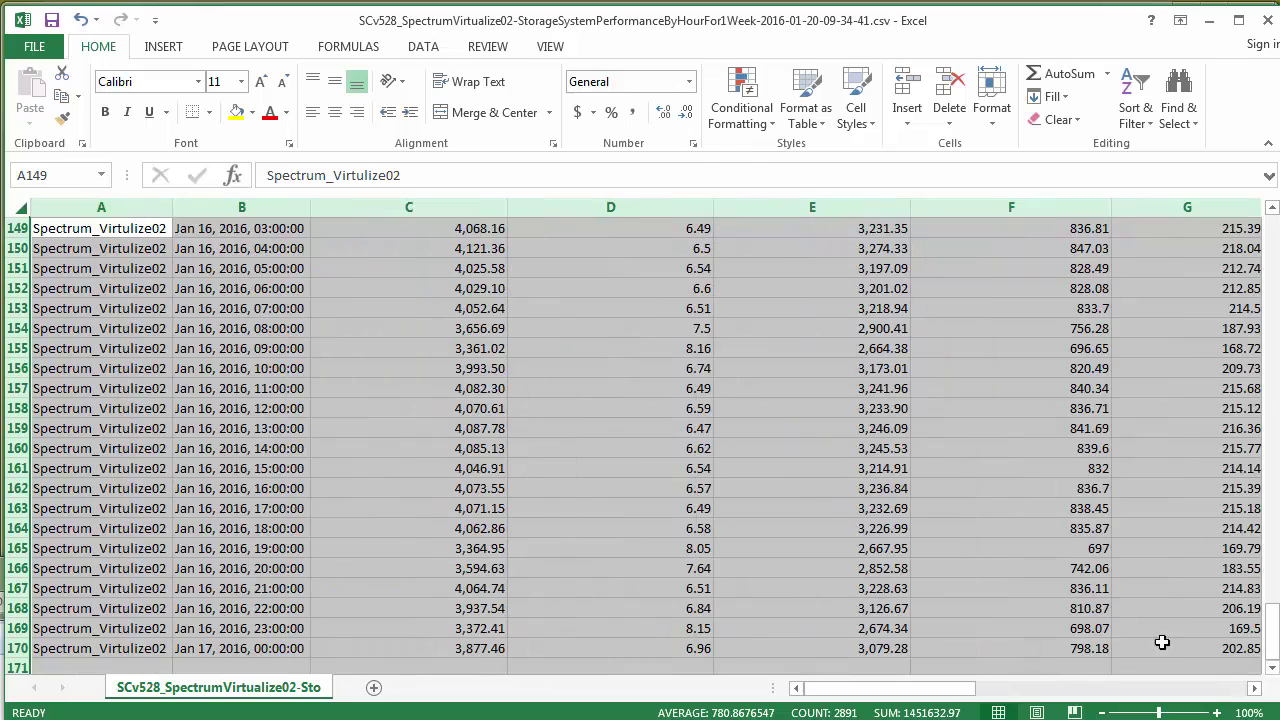
# Review the exported hourly rows from first to last and the column headings from Name through Read Data Rate.
pyautogui.moveTo(1276, 636); pyautogui.dragTo(1266, 228)
pyautogui.click(232, 248)
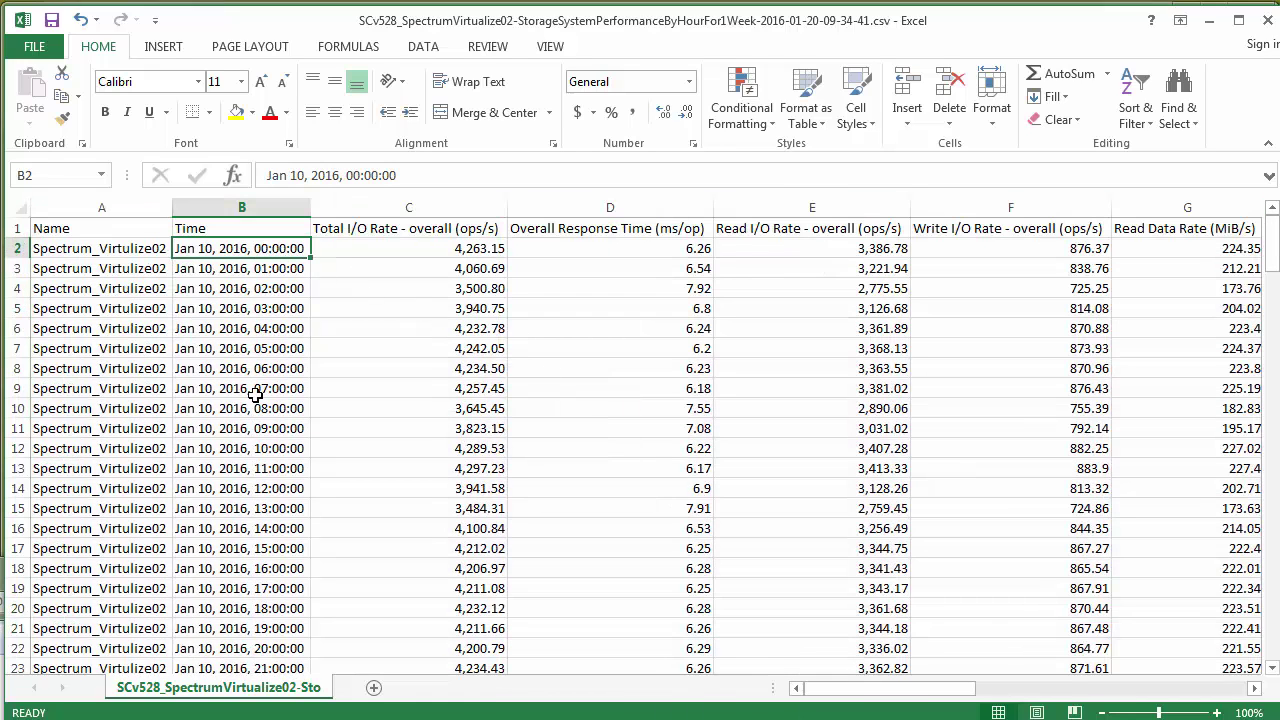
pyautogui.moveTo(1274, 668); pyautogui.dragTo(1274, 668)
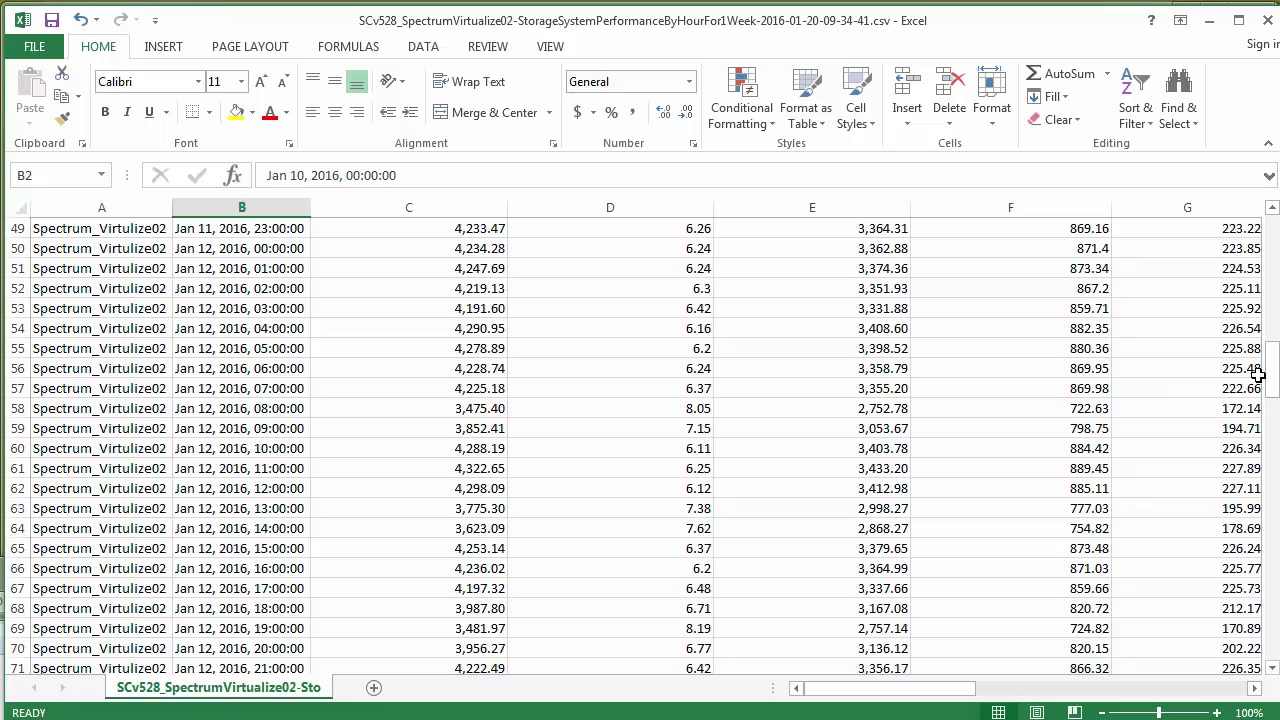
pyautogui.moveTo(1268, 372); pyautogui.dragTo(1268, 225)
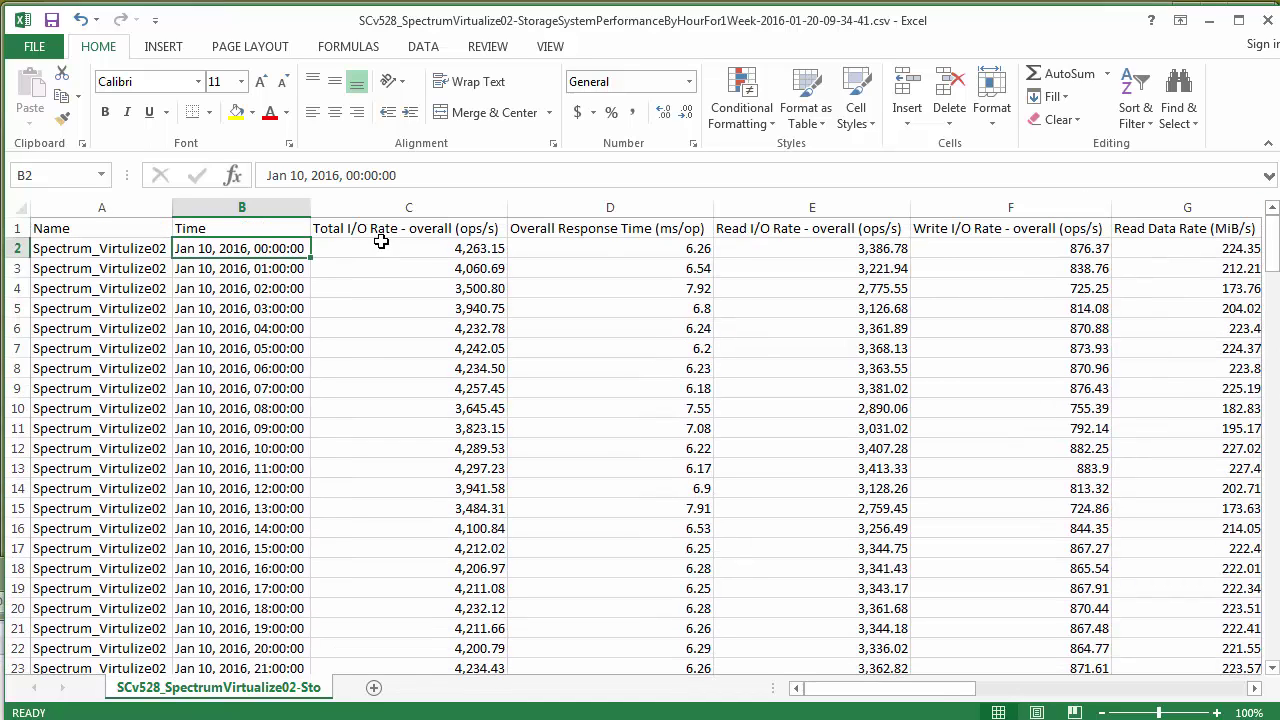
pyautogui.click(143, 232)
pyautogui.press('Right')
pyautogui.press('Right')
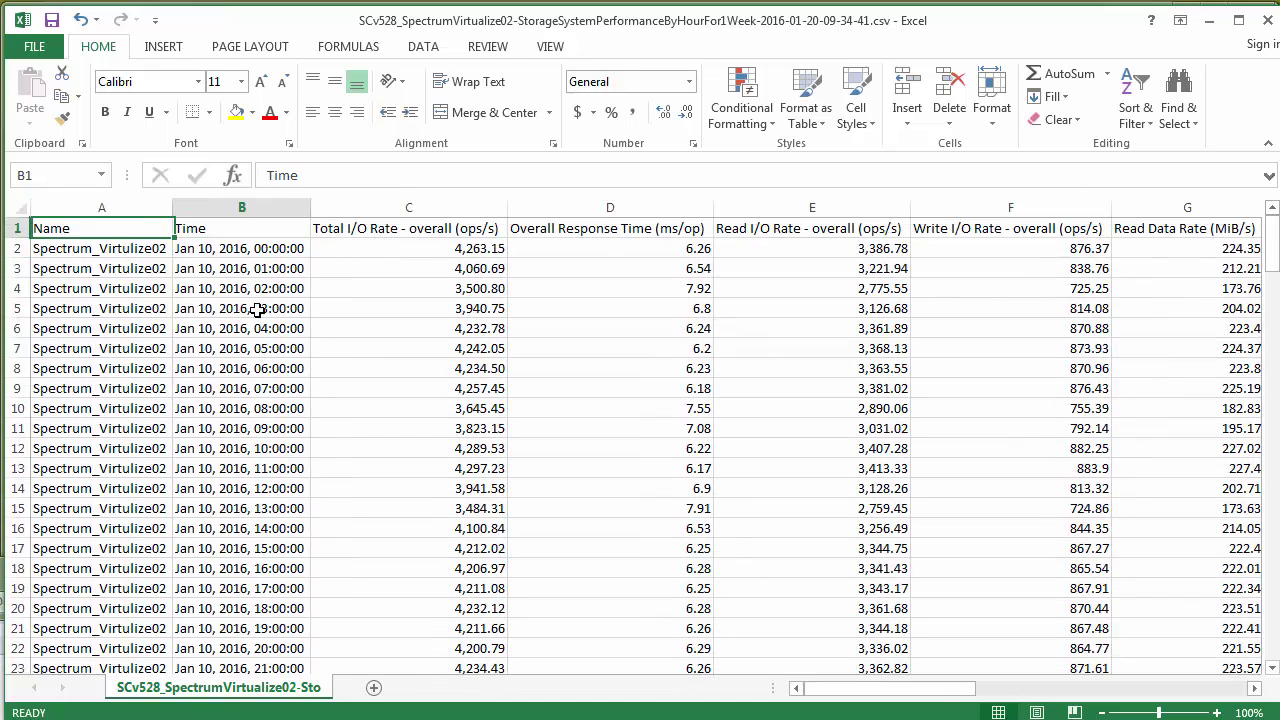
pyautogui.press('Right')
pyautogui.press('Right')
pyautogui.press('Right')
pyautogui.press('Right')
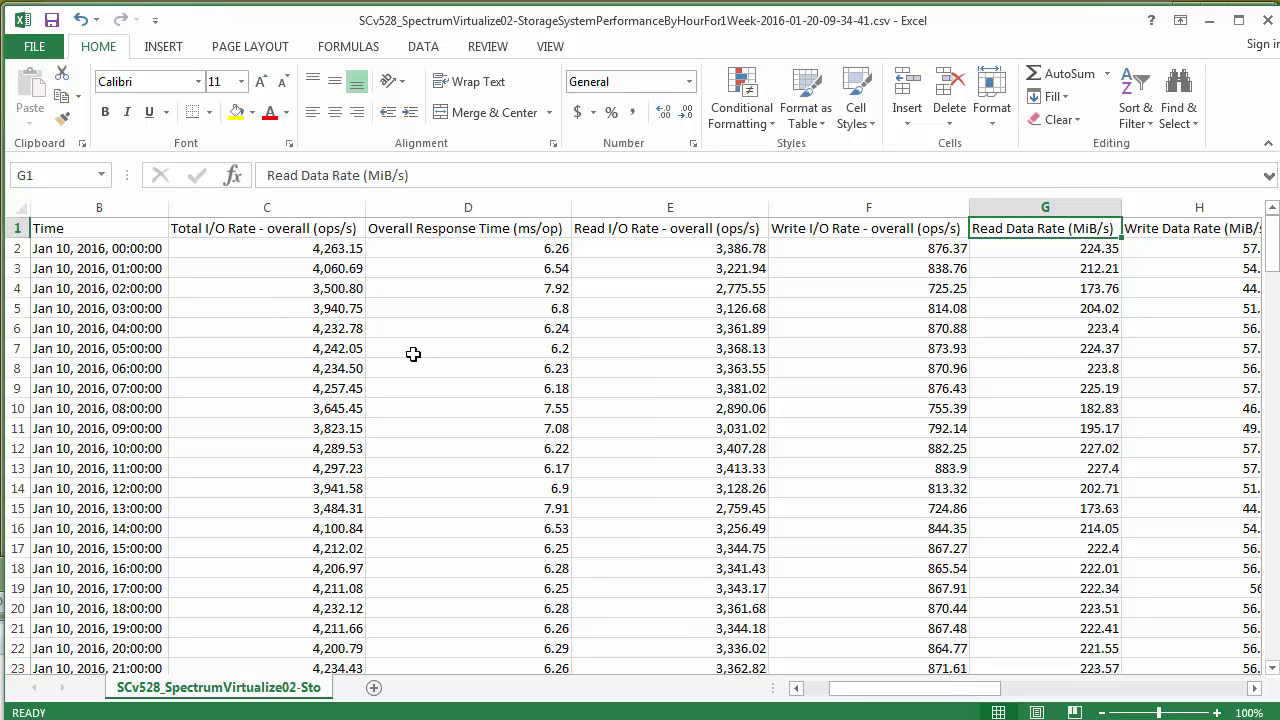
# Close the hourly workbook without saving changes and return to the Block Storage Systems performance page in Firefox.
pyautogui.click(1266, 20)
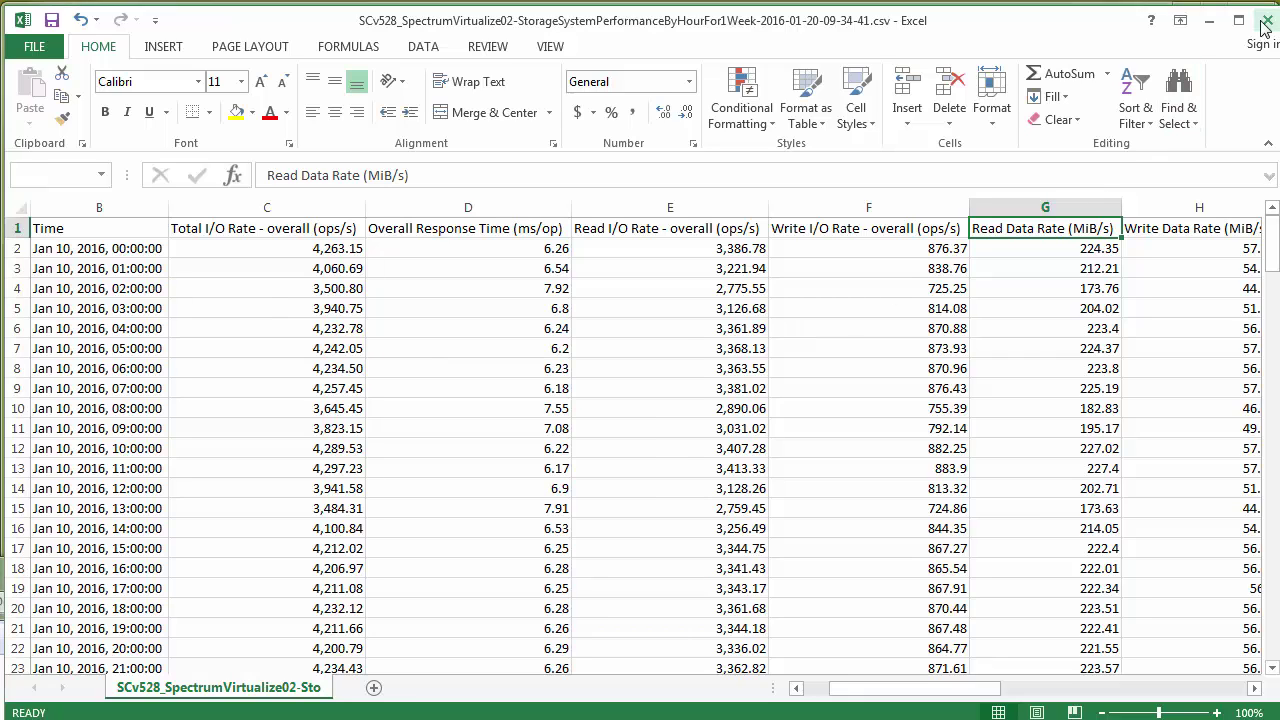
pyautogui.click(383, 533)
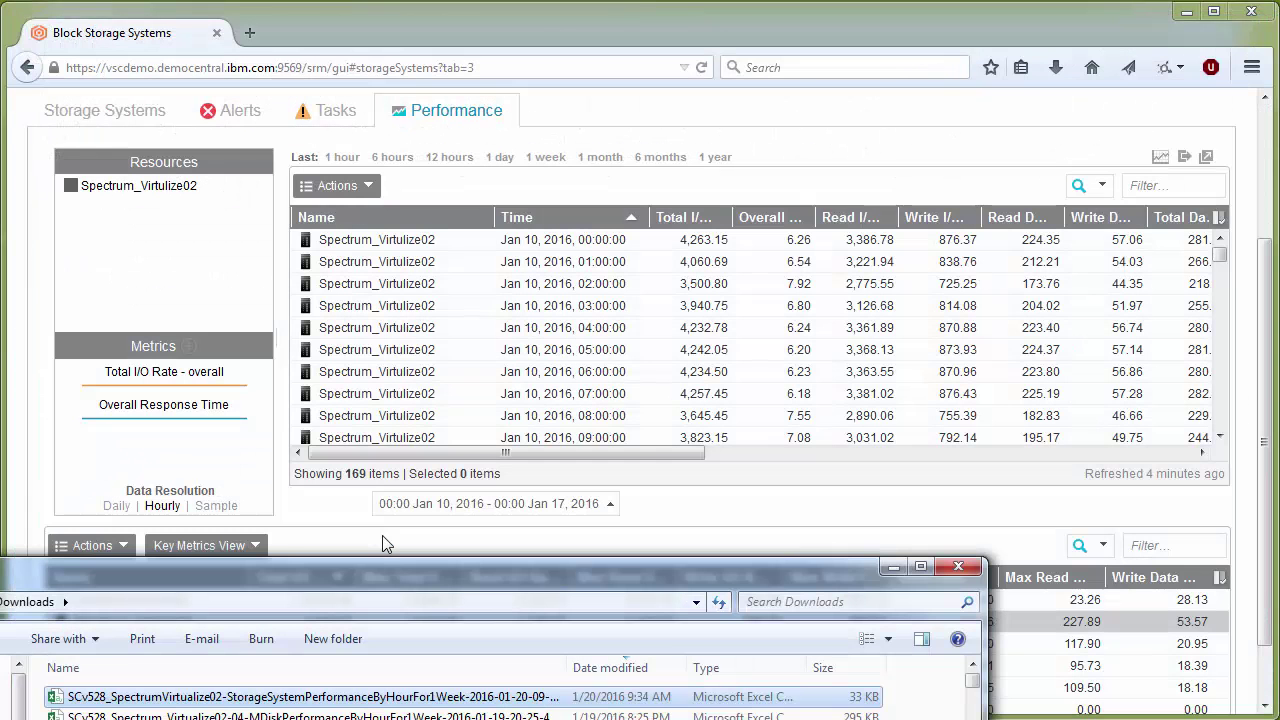
pyautogui.click(649, 189)
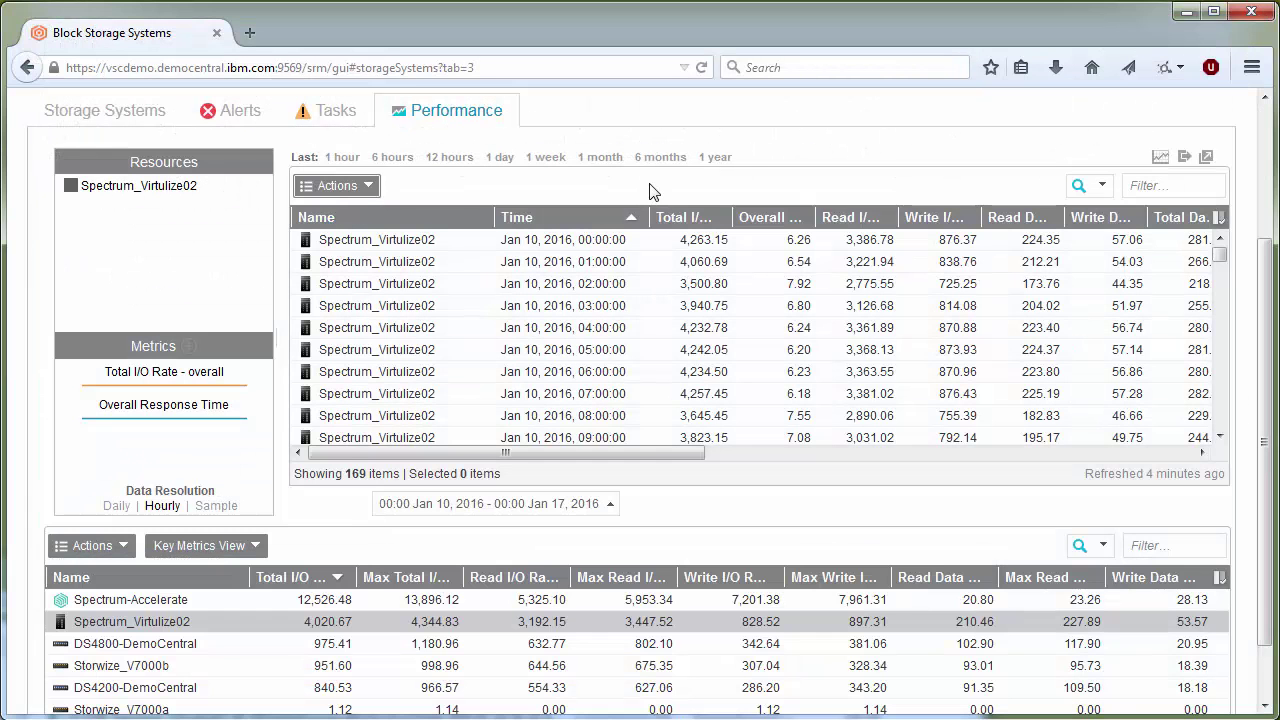
# Set the data resolution to Sample for Spectrum_Virtulize02 and check how many items the performance table contains.
pyautogui.click(214, 508)
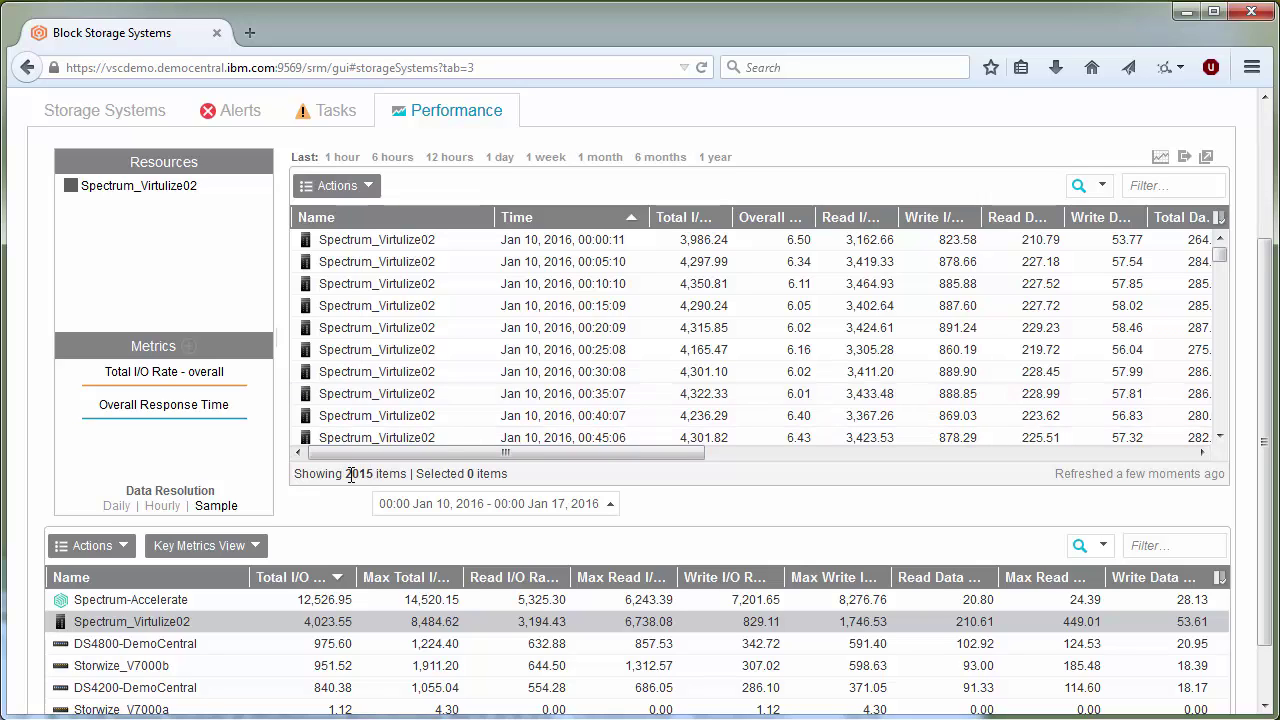
pyautogui.moveTo(345, 474); pyautogui.dragTo(376, 474)
pyautogui.click(322, 510)
# Export the sample-level performance table as CSV and save the file.
pyautogui.click(369, 190)
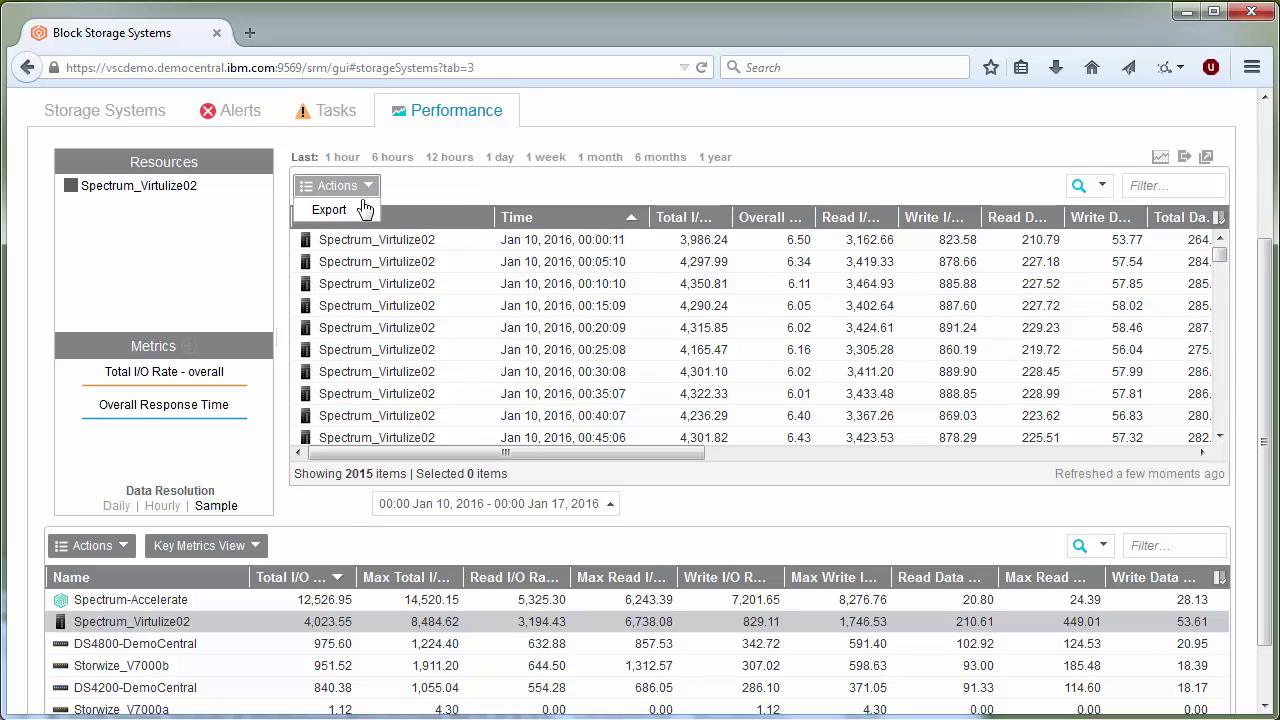
pyautogui.moveTo(352, 212)
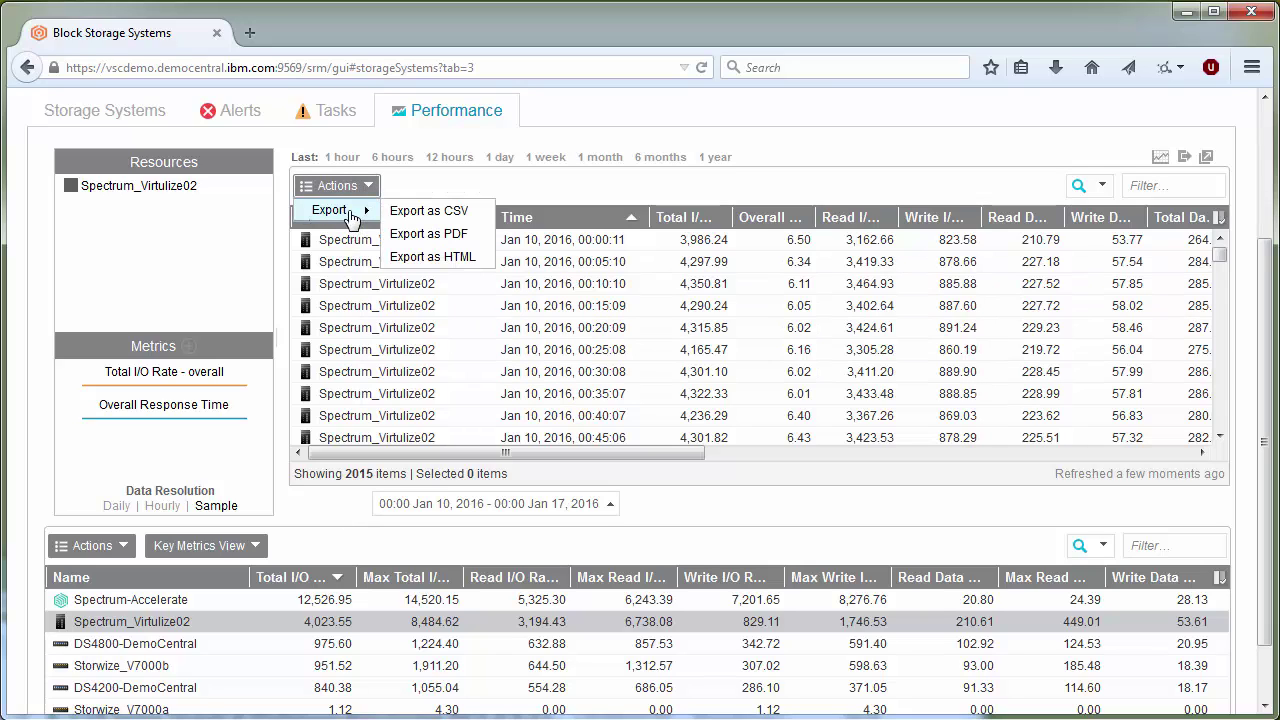
pyautogui.click(424, 214)
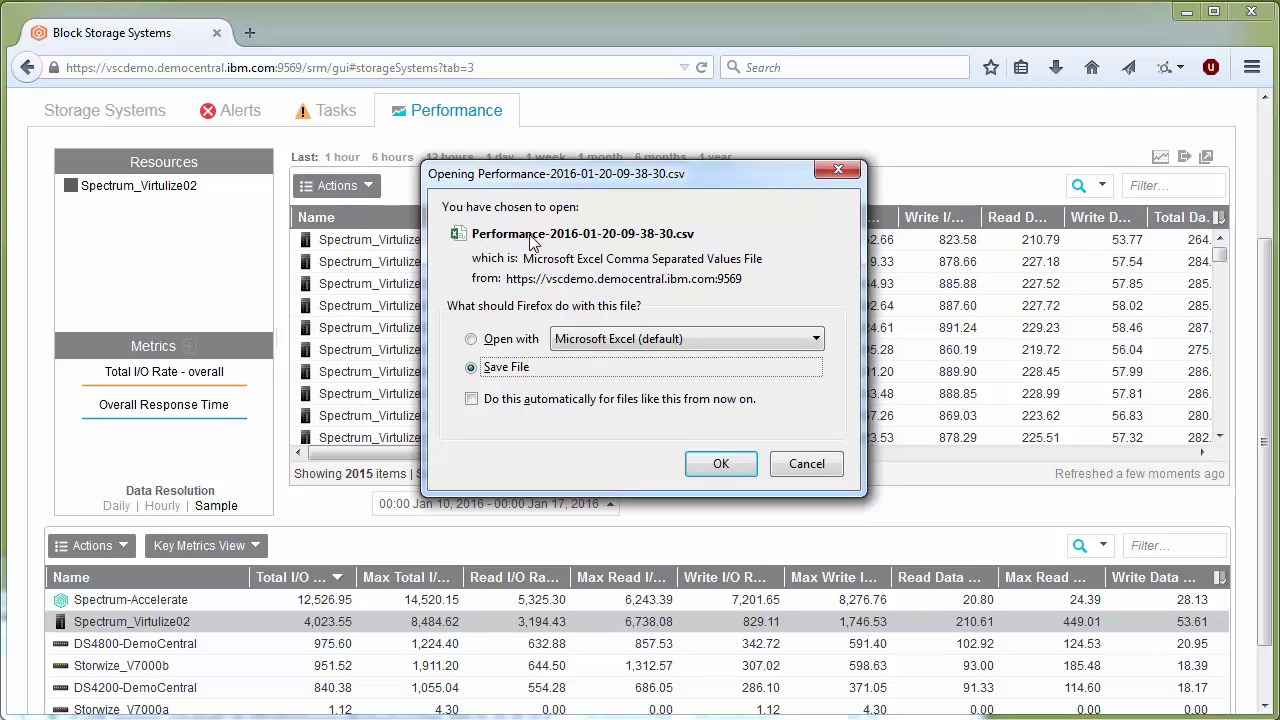
pyautogui.click(707, 465)
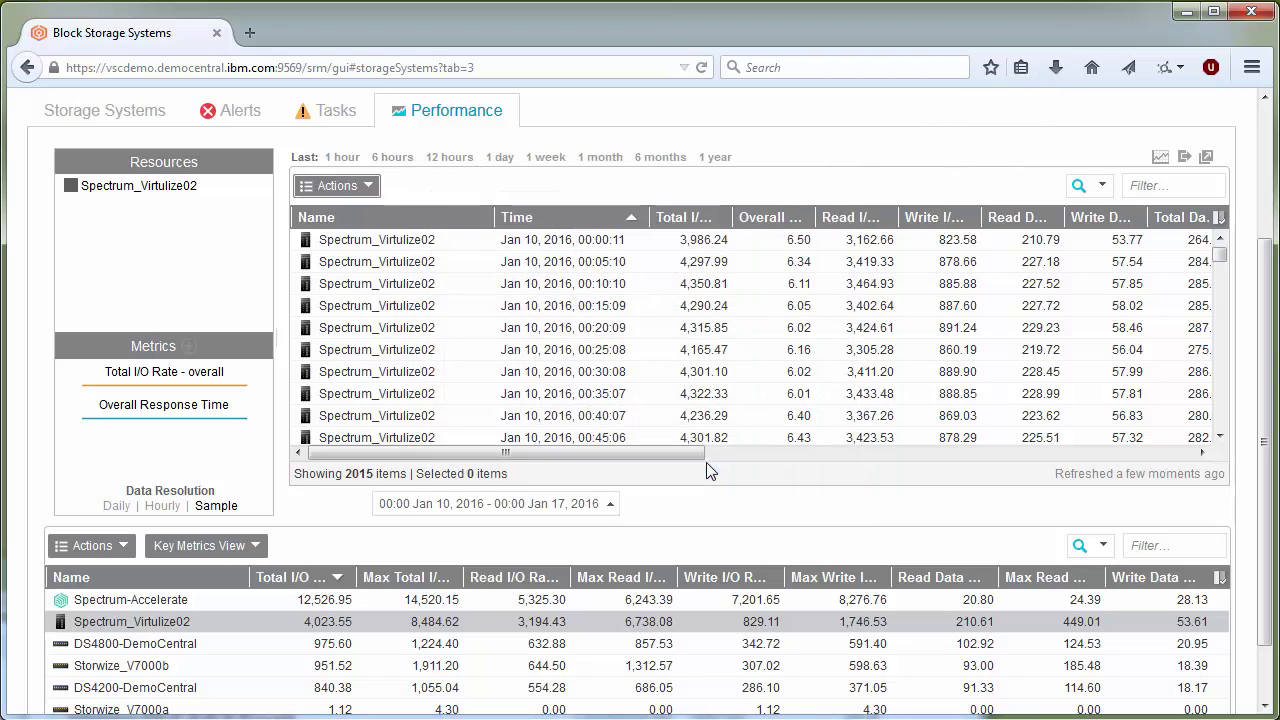
pyautogui.click(1056, 68)
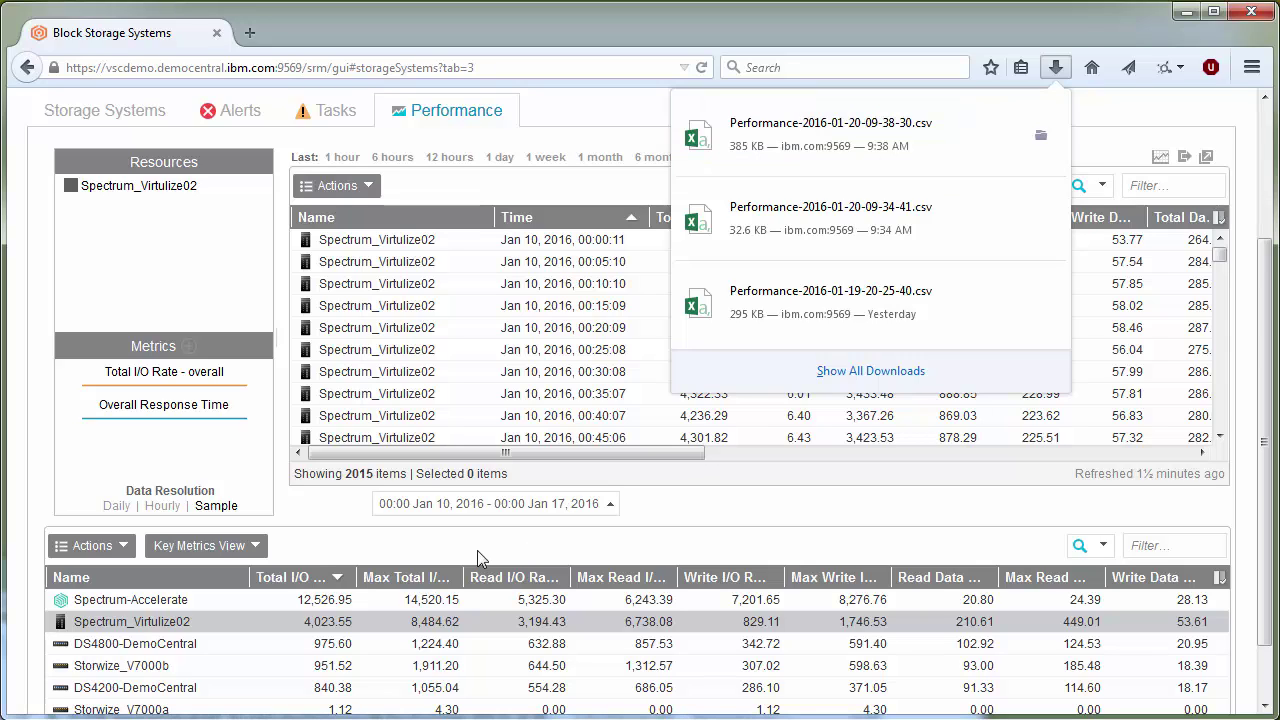
pyautogui.click(4, 569)
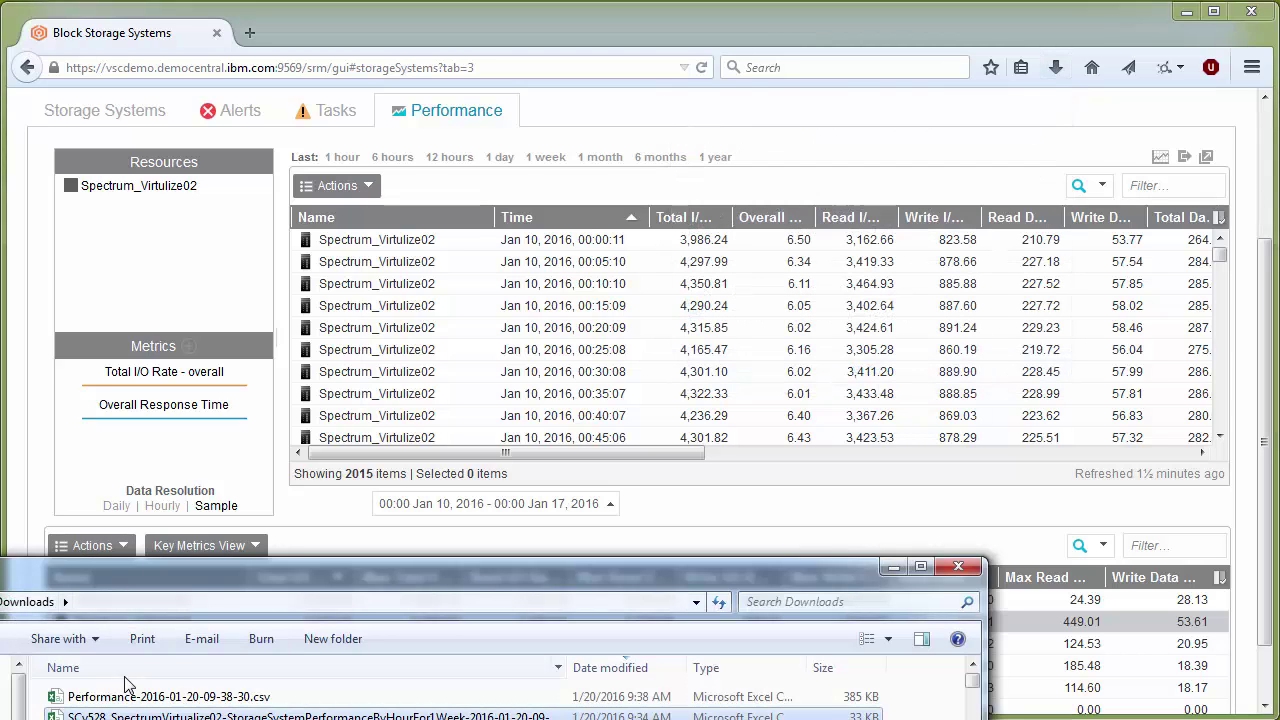
pyautogui.rightClick(170, 704)
pyautogui.click(250, 650)
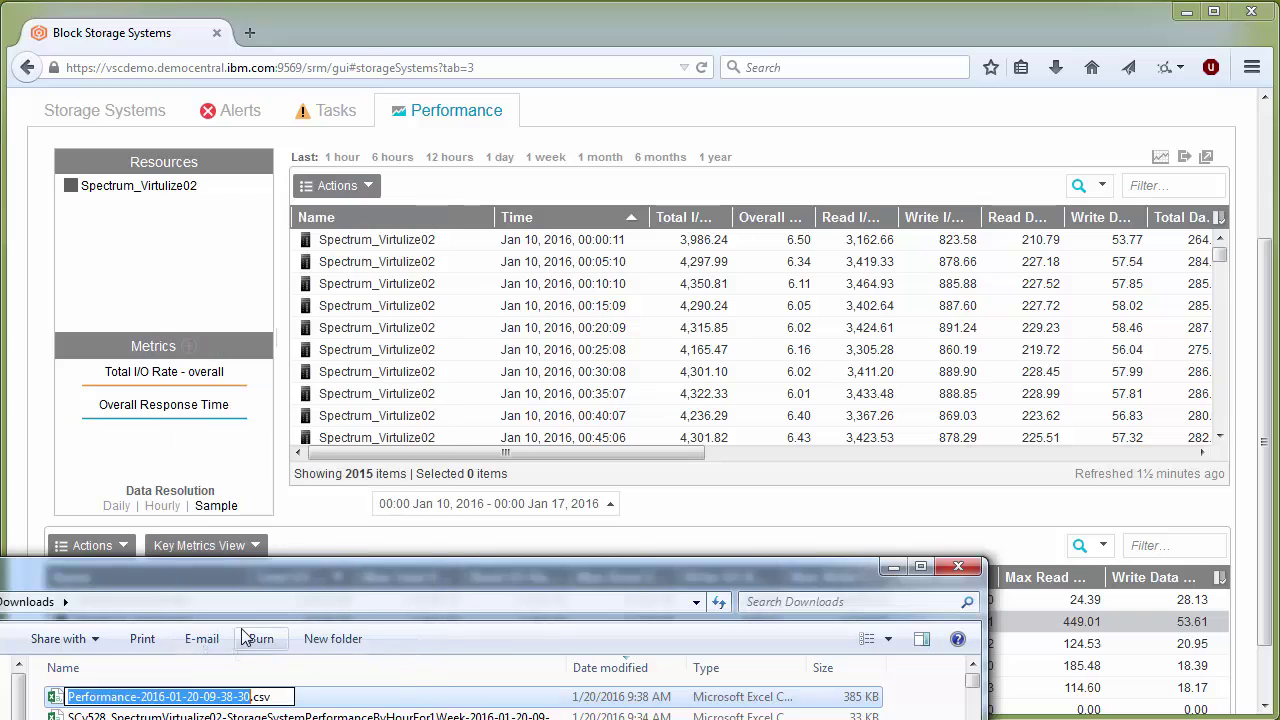
pyautogui.press('Home')
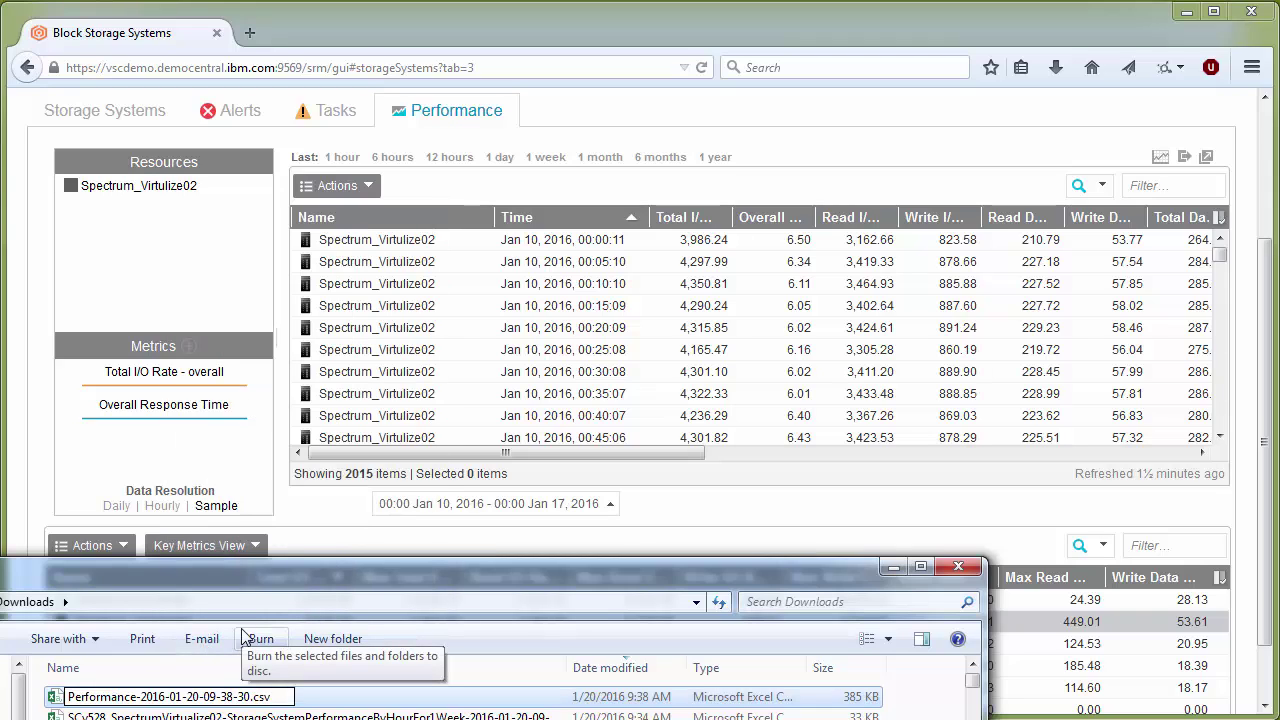
pyautogui.write('SCv5')
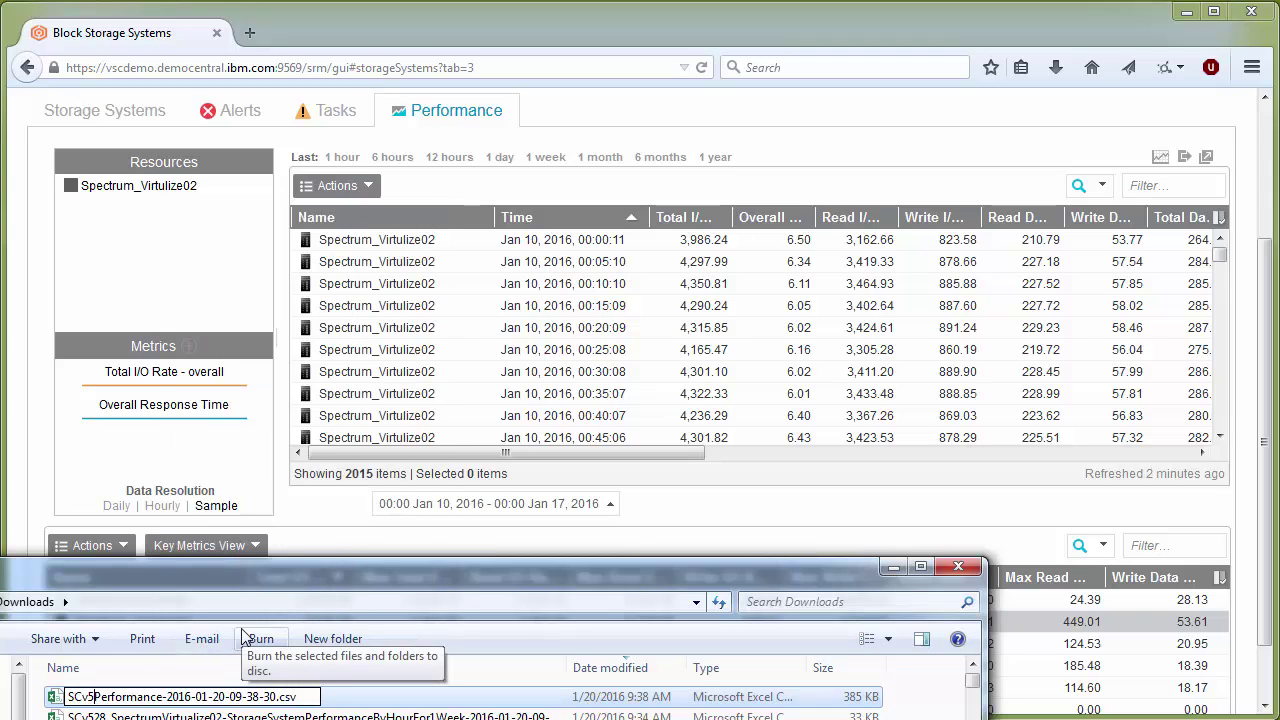
pyautogui.write('28')
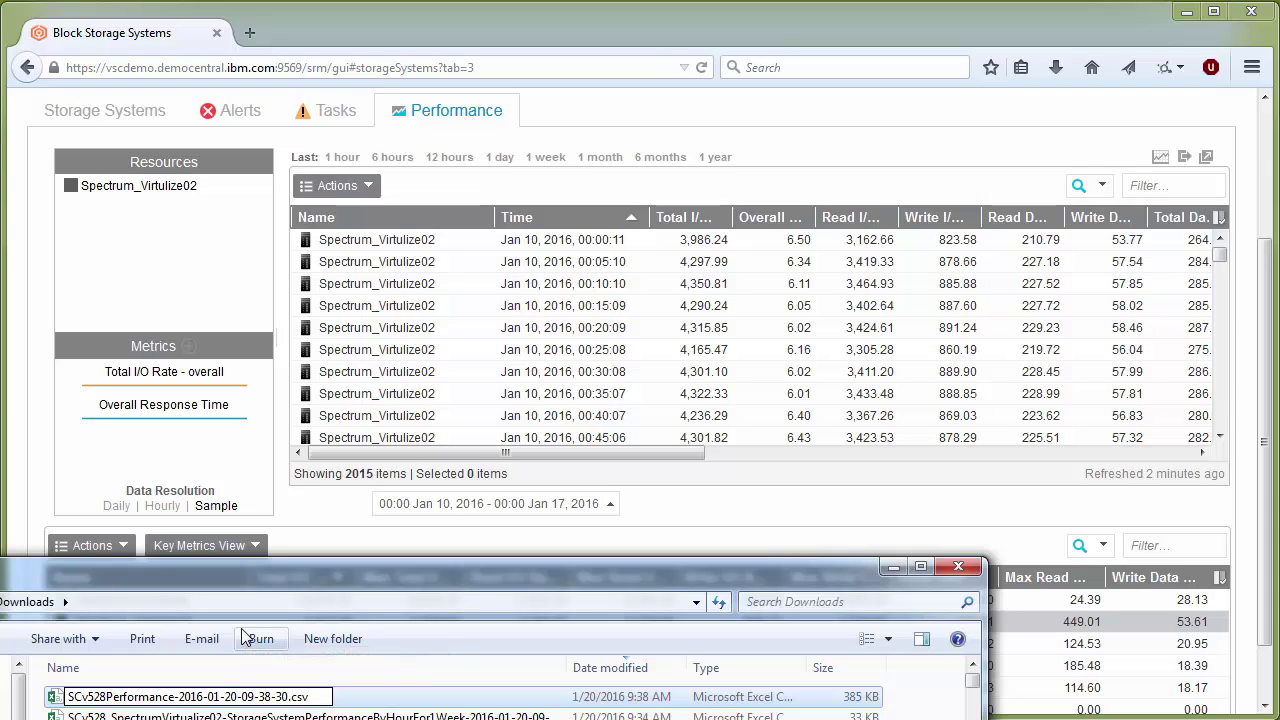
pyautogui.write('_Spec')
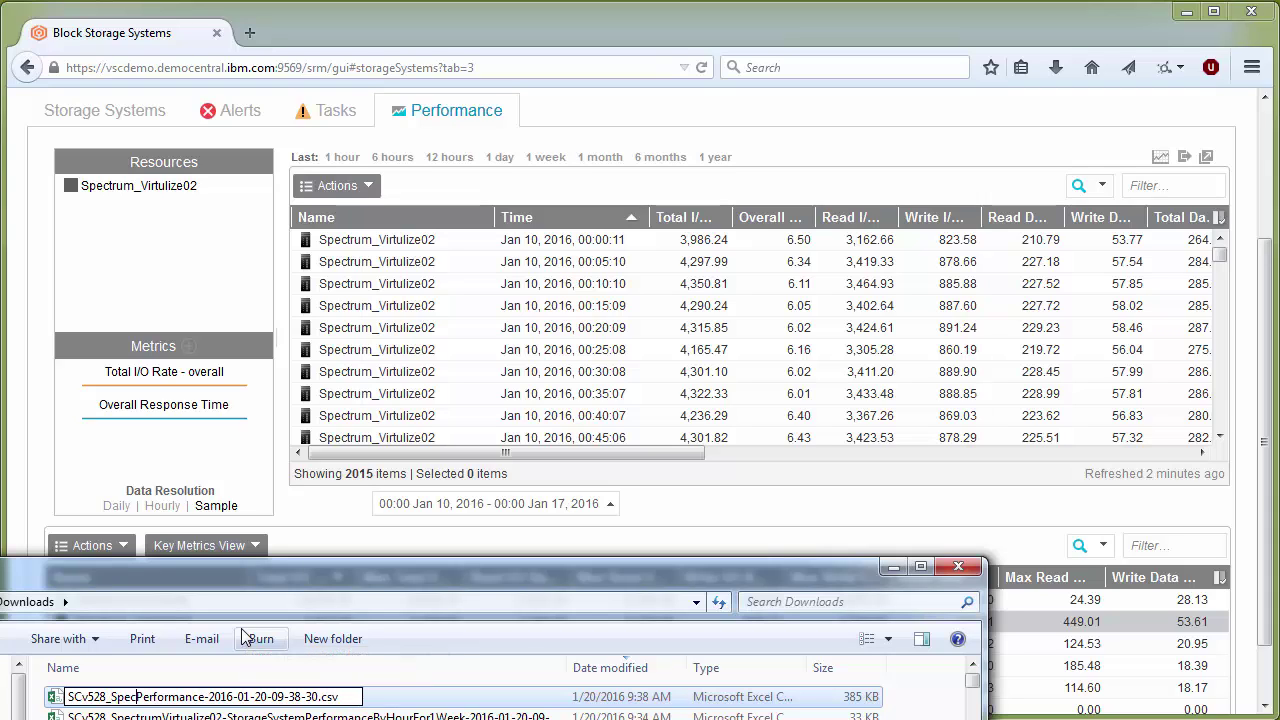
pyautogui.write('trumVer')
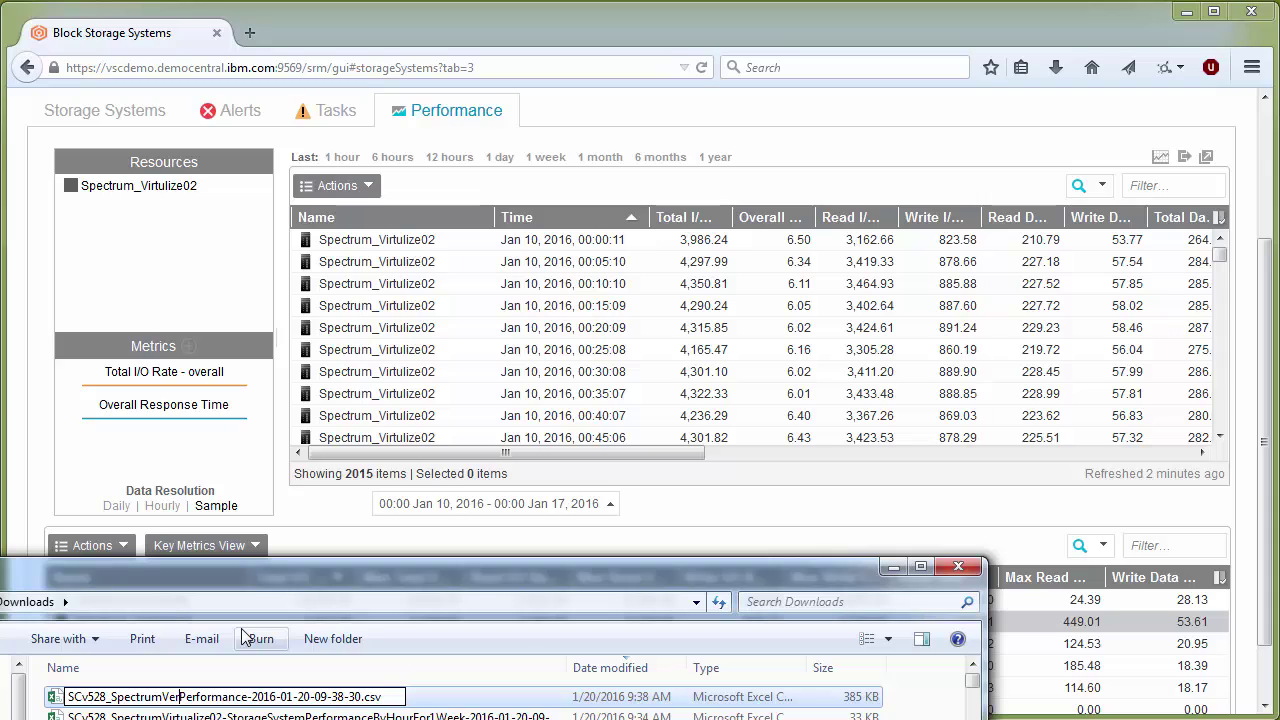
pyautogui.write('tuali')
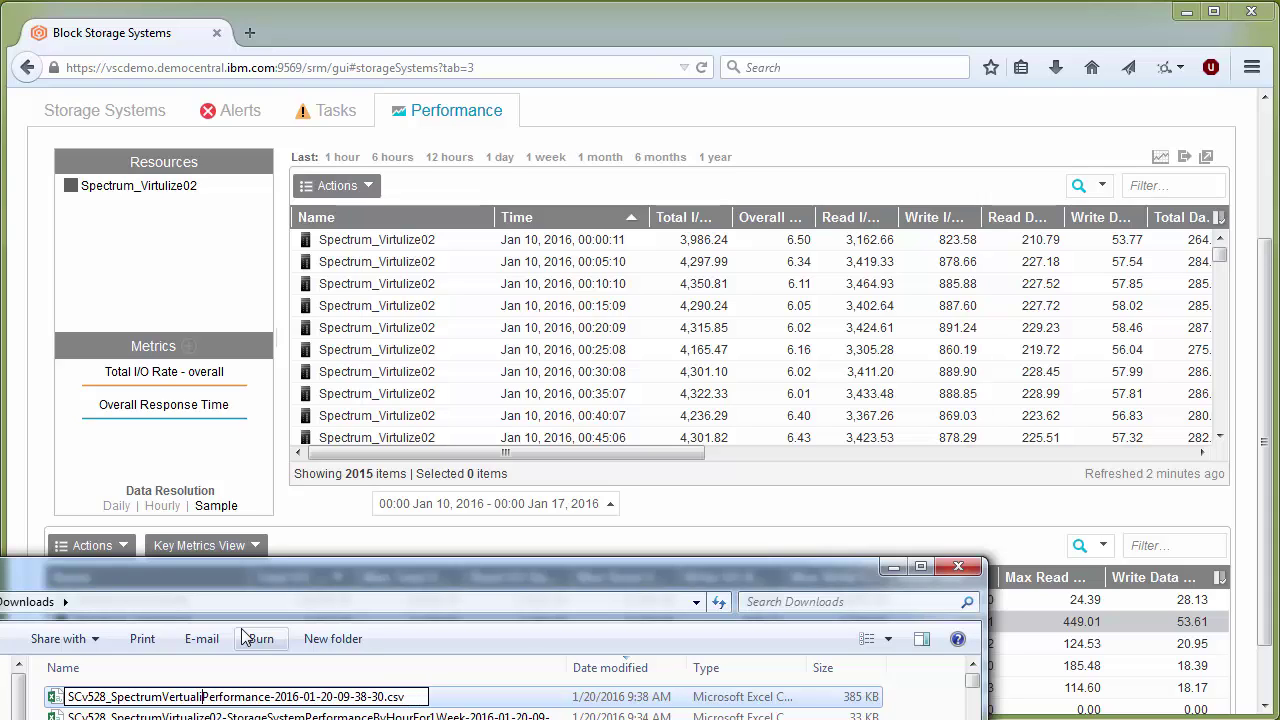
pyautogui.press('BackSpace')
pyautogui.press('BackSpace')
pyautogui.press('BackSpace')
pyautogui.press('BackSpace')
pyautogui.press('BackSpace')
pyautogui.press('BackSpace')
pyautogui.press('BackSpace')
pyautogui.write('ir')
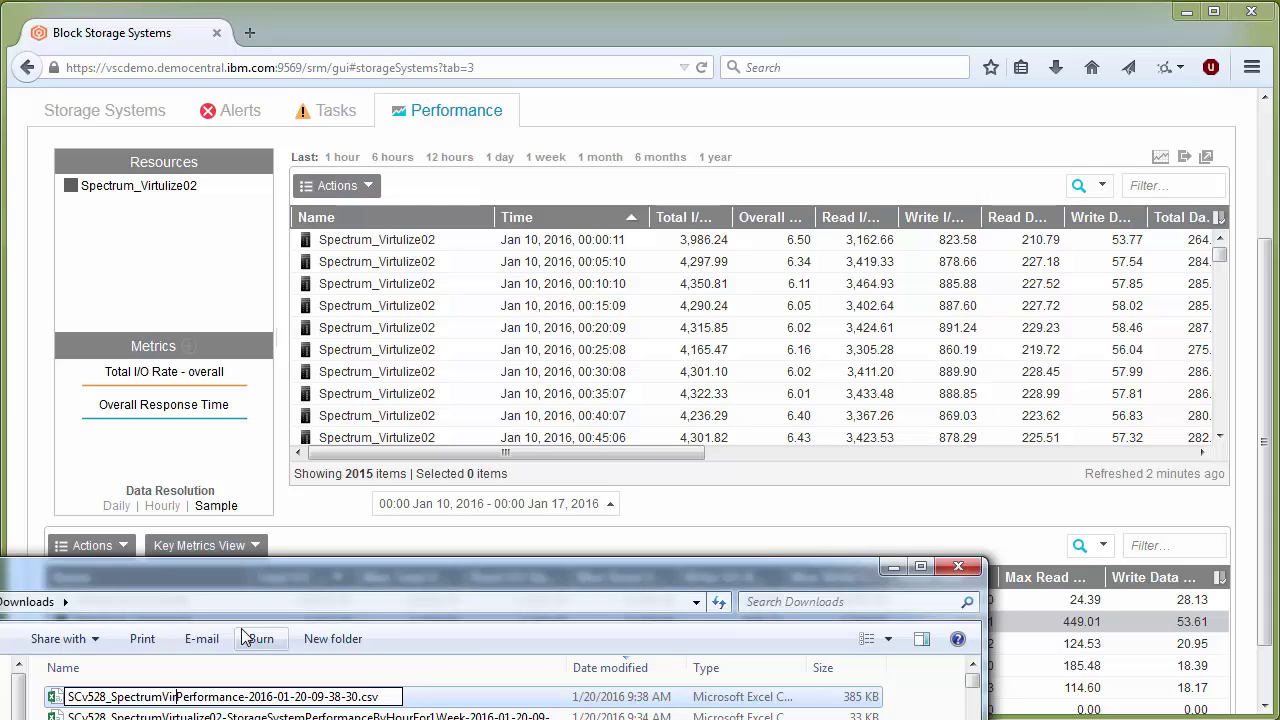
pyautogui.write('tualiz')
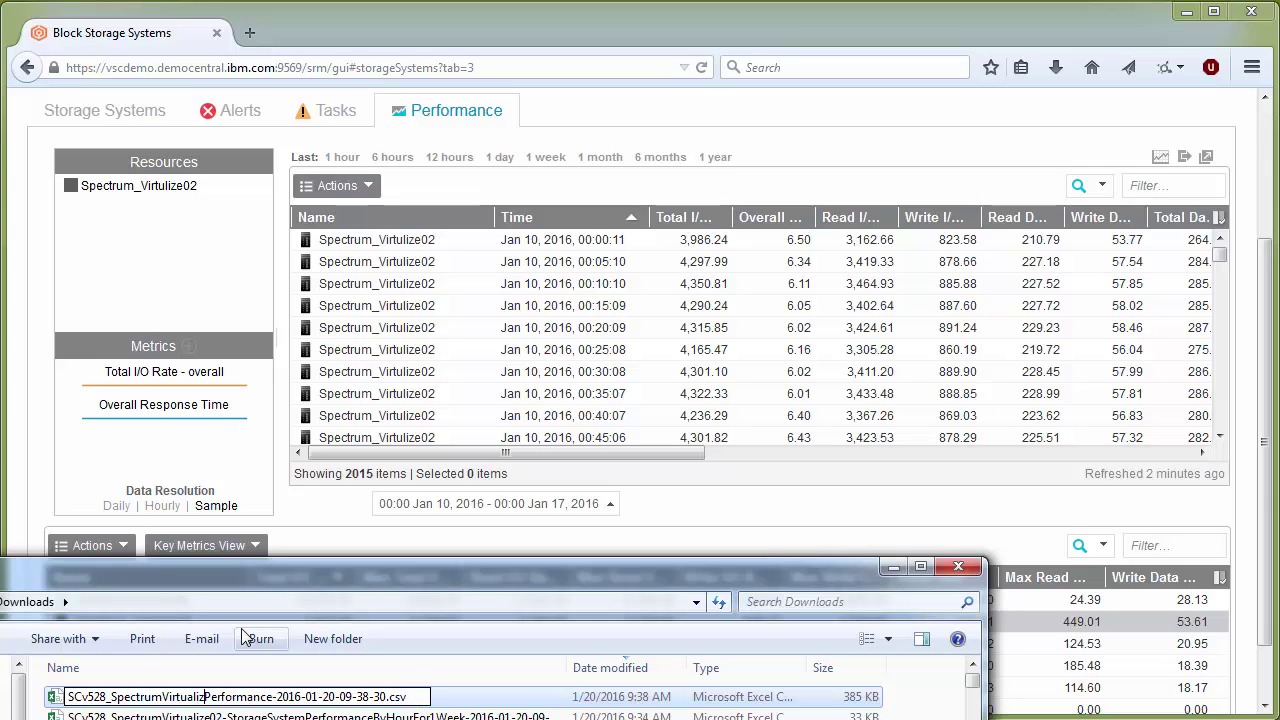
pyautogui.write('e02')
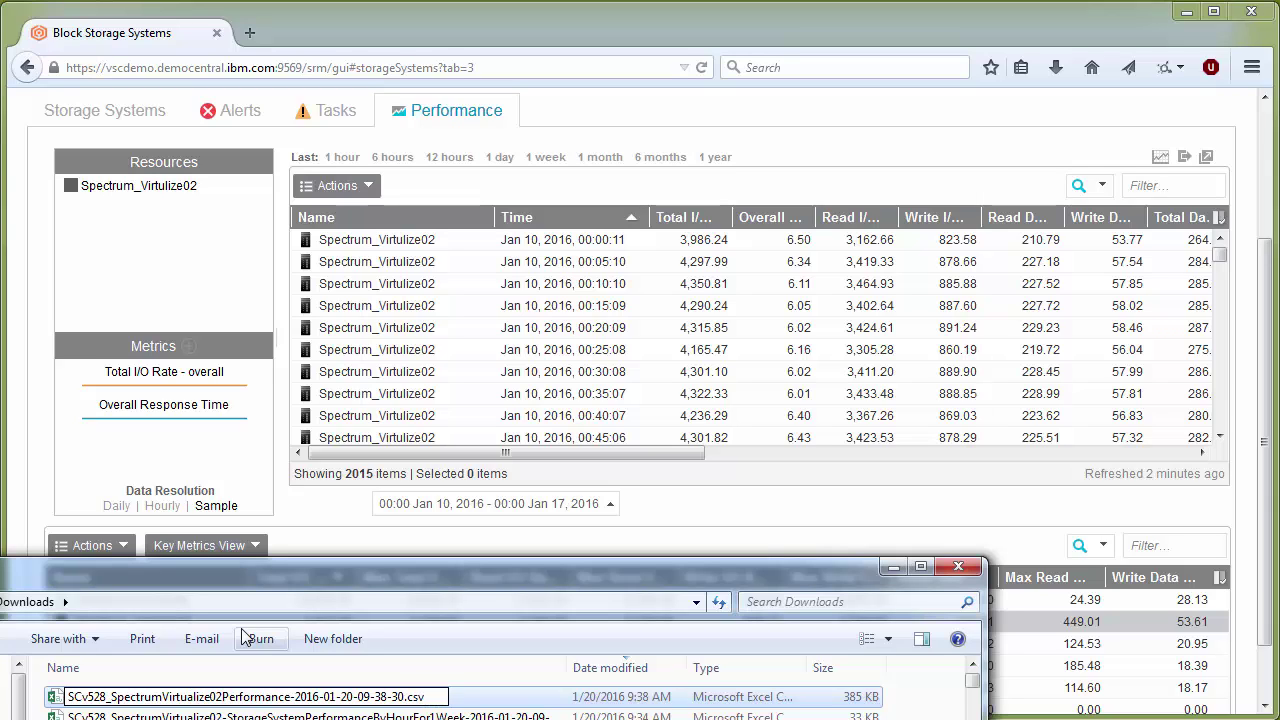
pyautogui.write('_')
pyautogui.write('Storage')
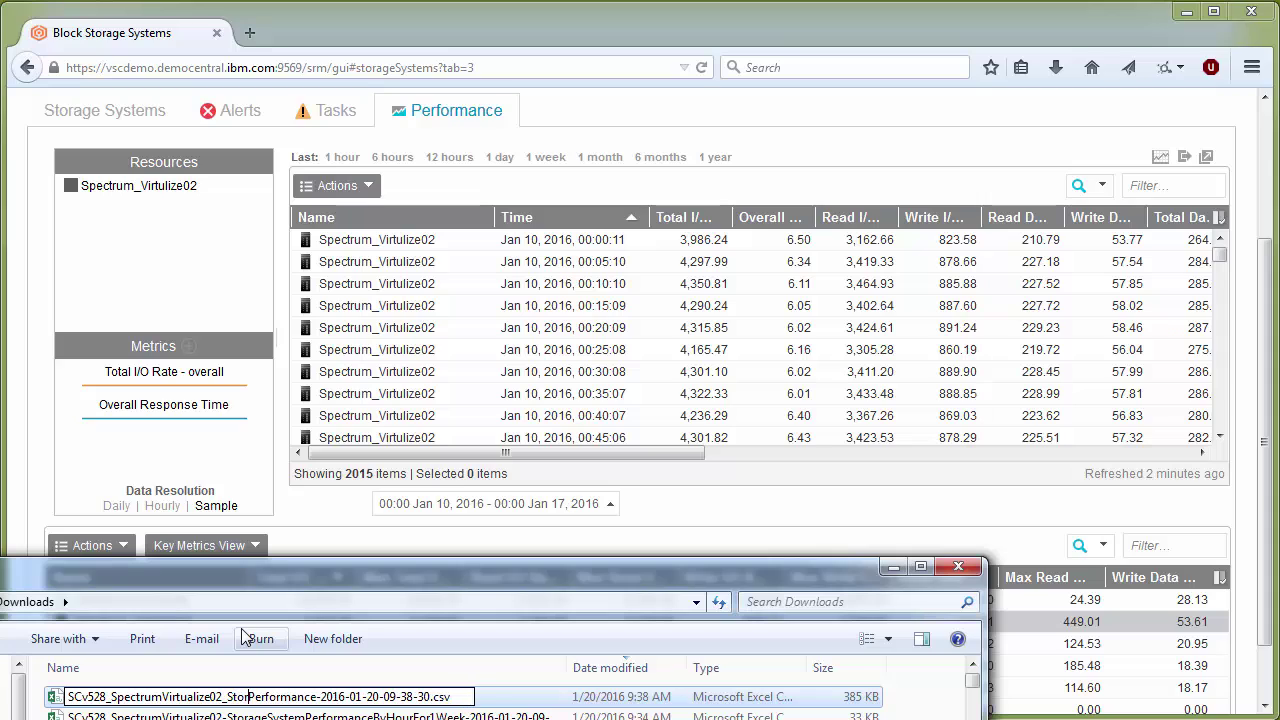
pyautogui.write('Syste')
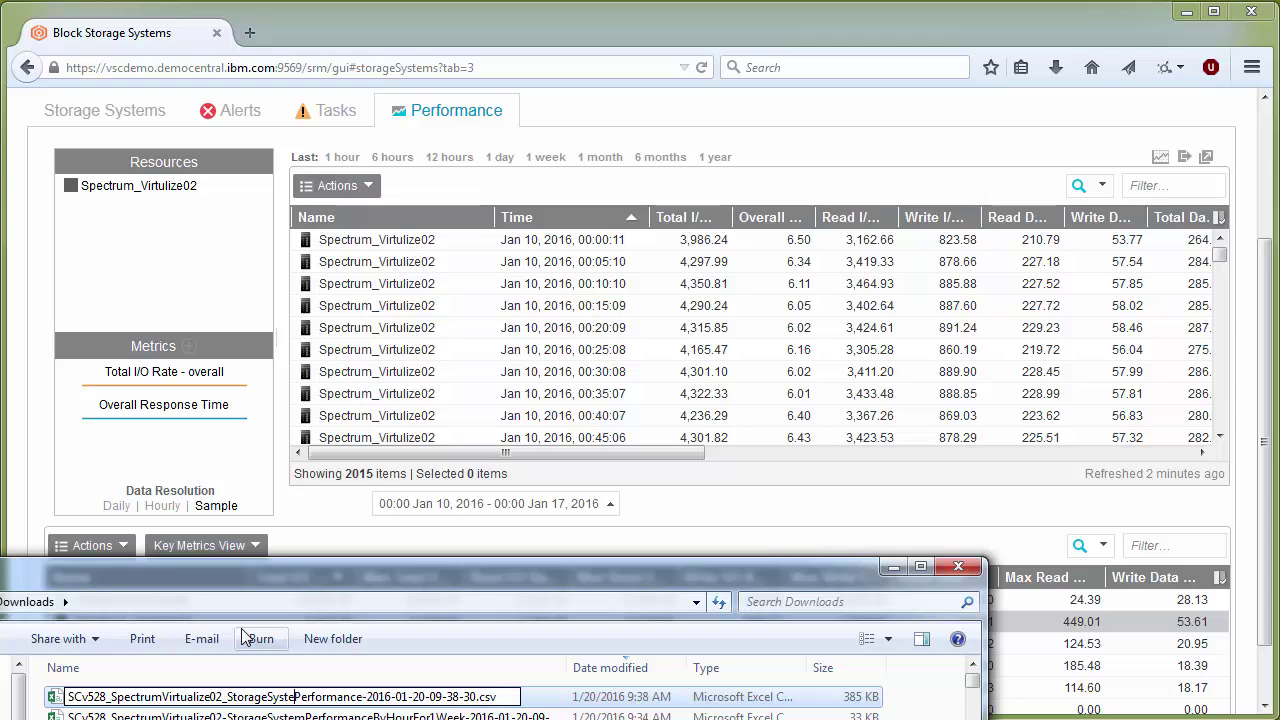
pyautogui.write('m')
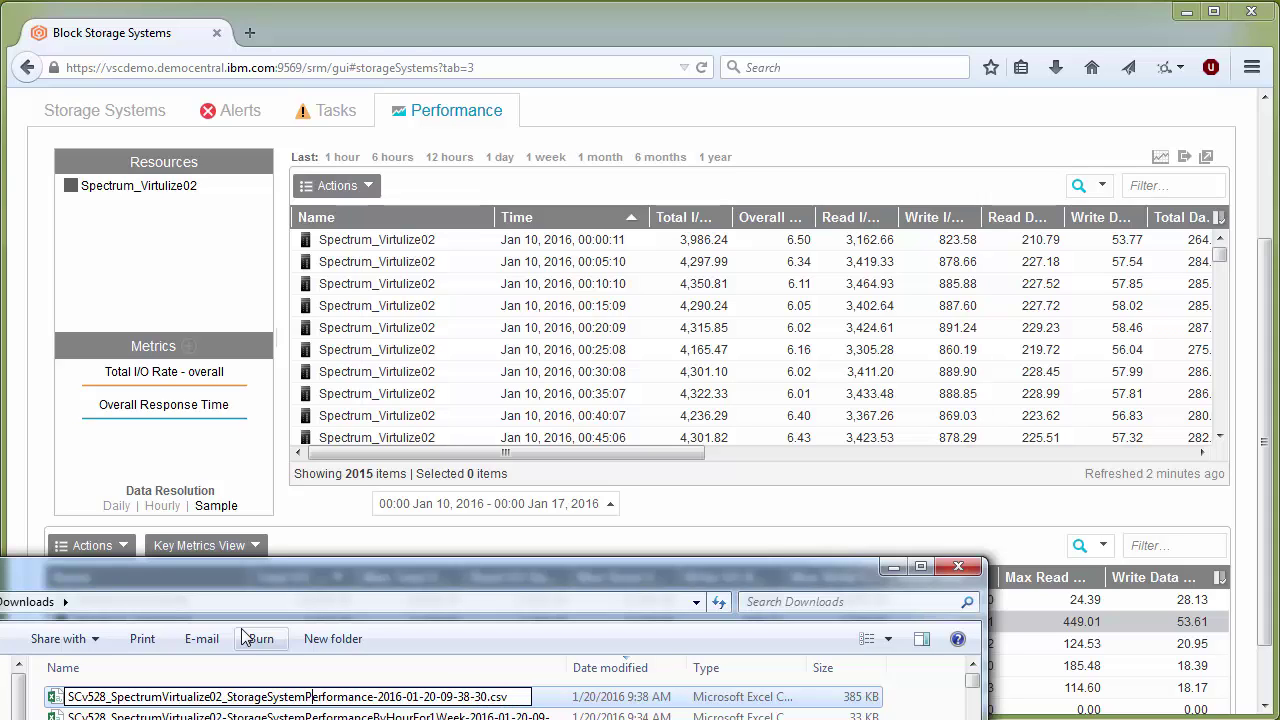
pyautogui.press('Right')
pyautogui.press('Right')
pyautogui.press('Right')
pyautogui.press('Right')
pyautogui.press('Right')
pyautogui.press('Right')
pyautogui.press('Right')
pyautogui.press('Right')
pyautogui.press('Right')
pyautogui.press('Right')
pyautogui.press('Right')
pyautogui.write('By')
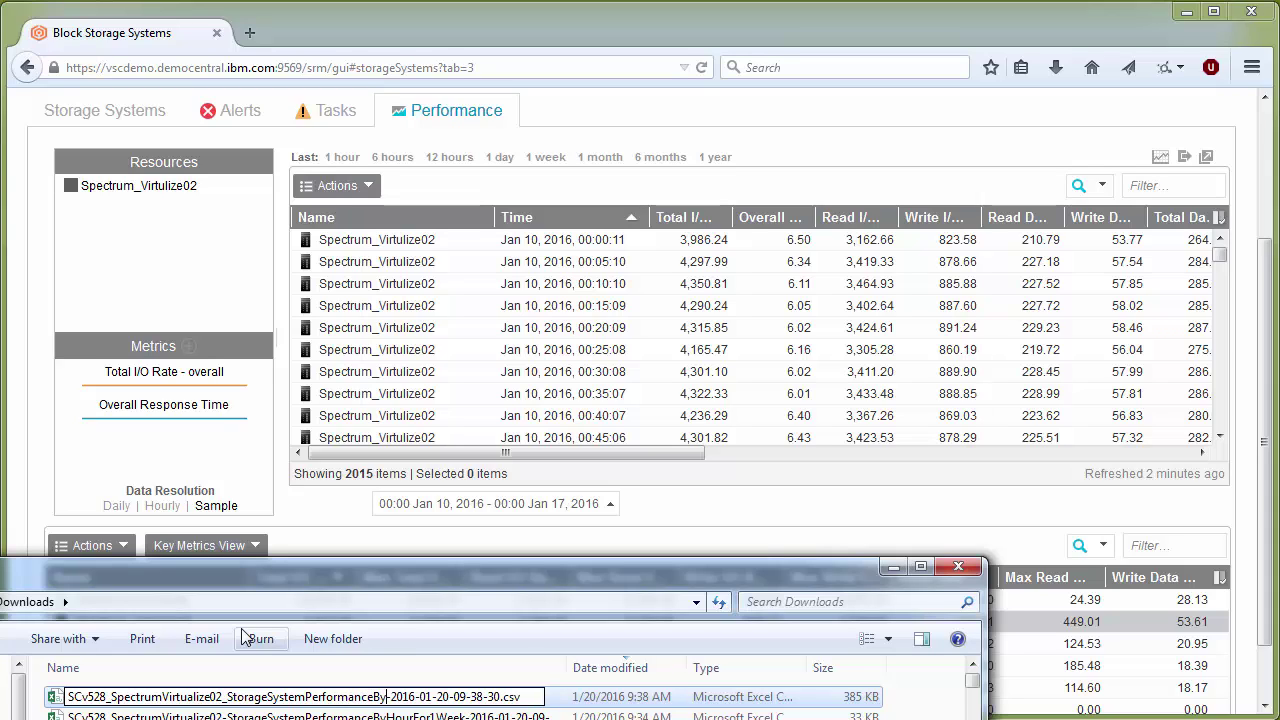
pyautogui.write('Sample')
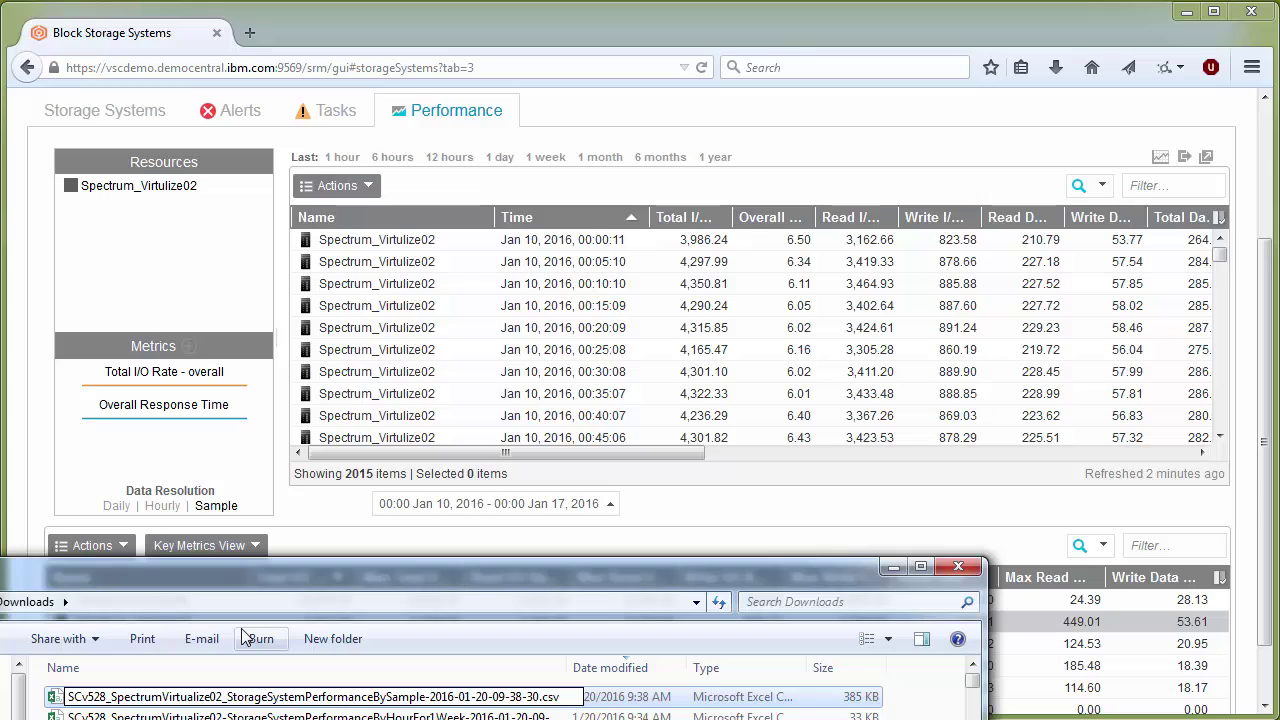
pyautogui.write('5')
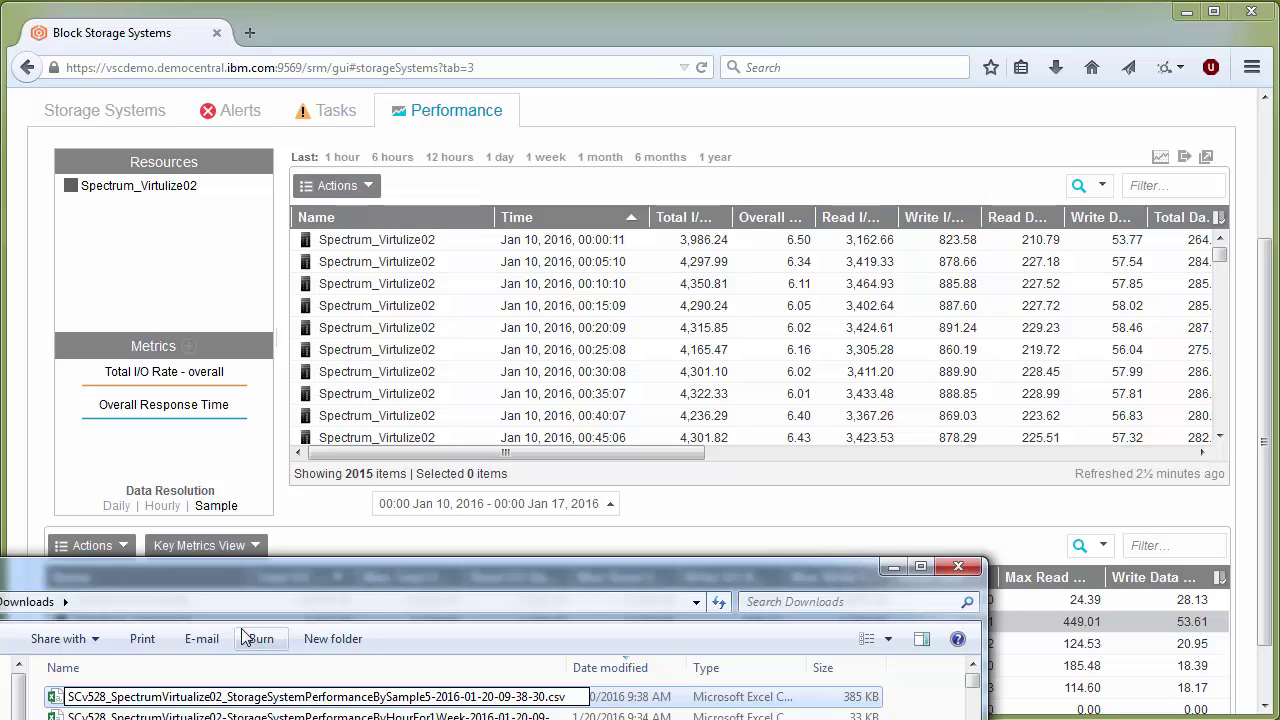
pyautogui.write('For1')
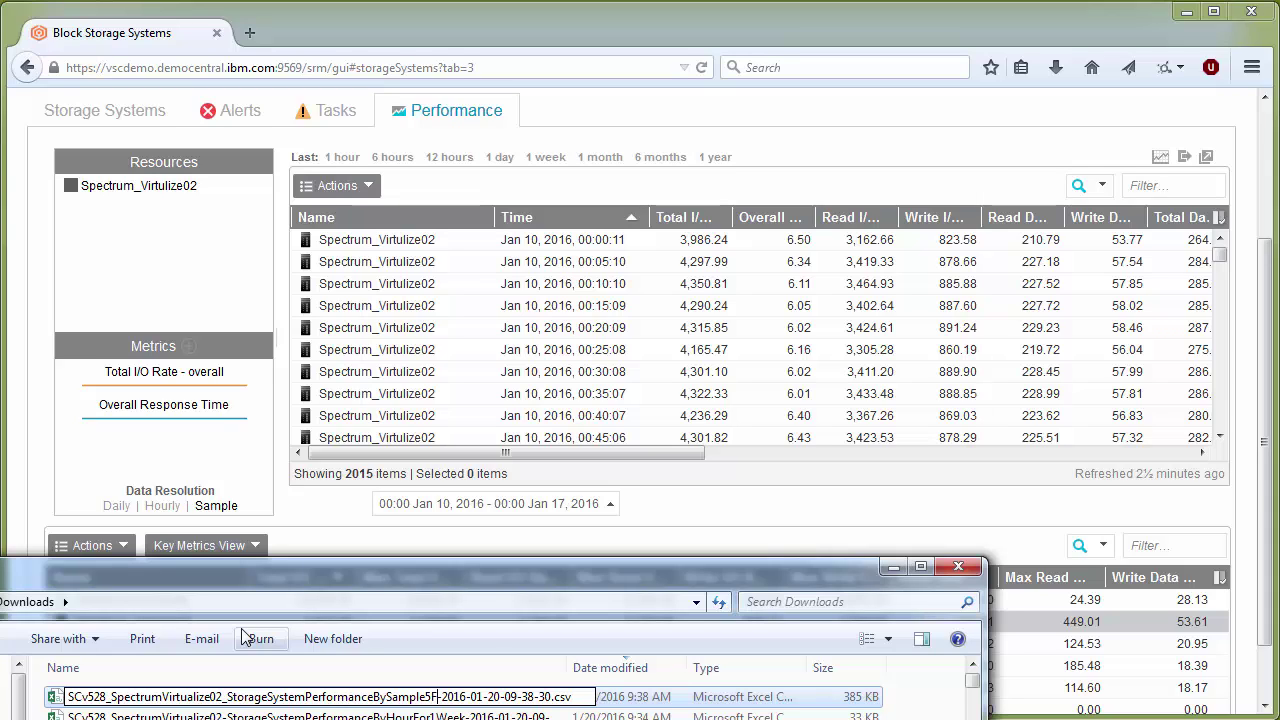
pyautogui.write('Week')
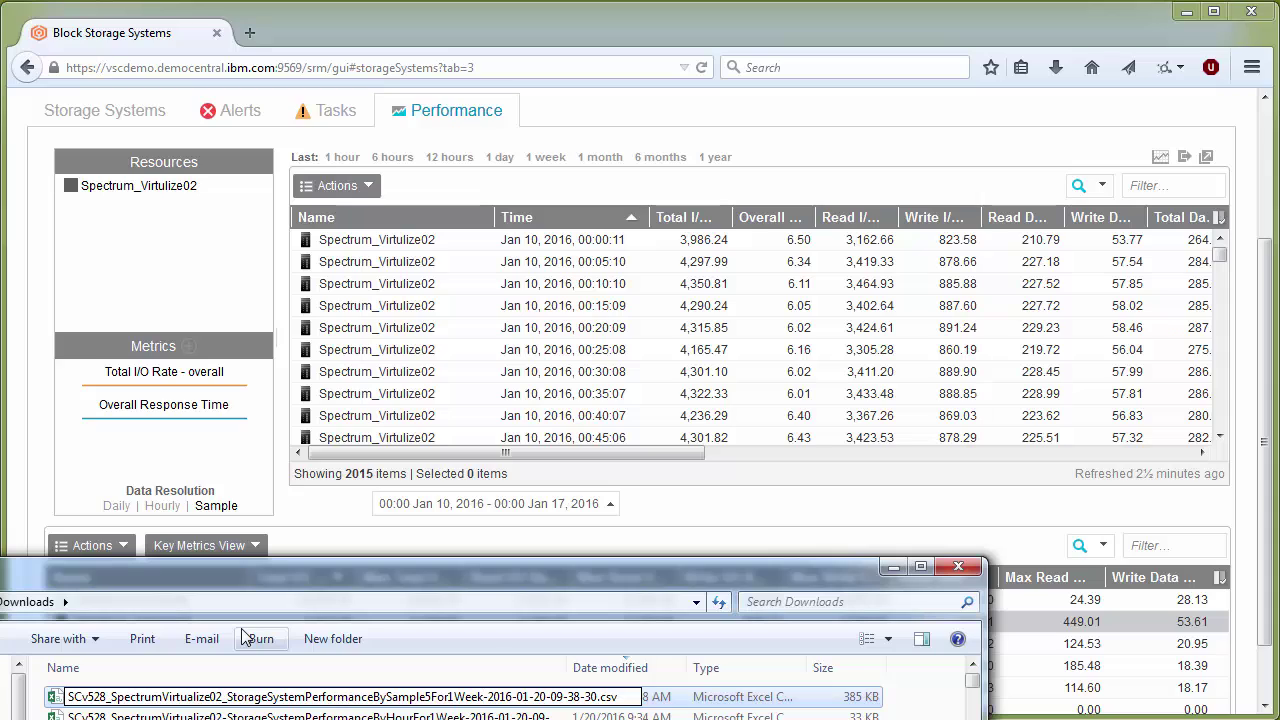
pyautogui.press('Return')
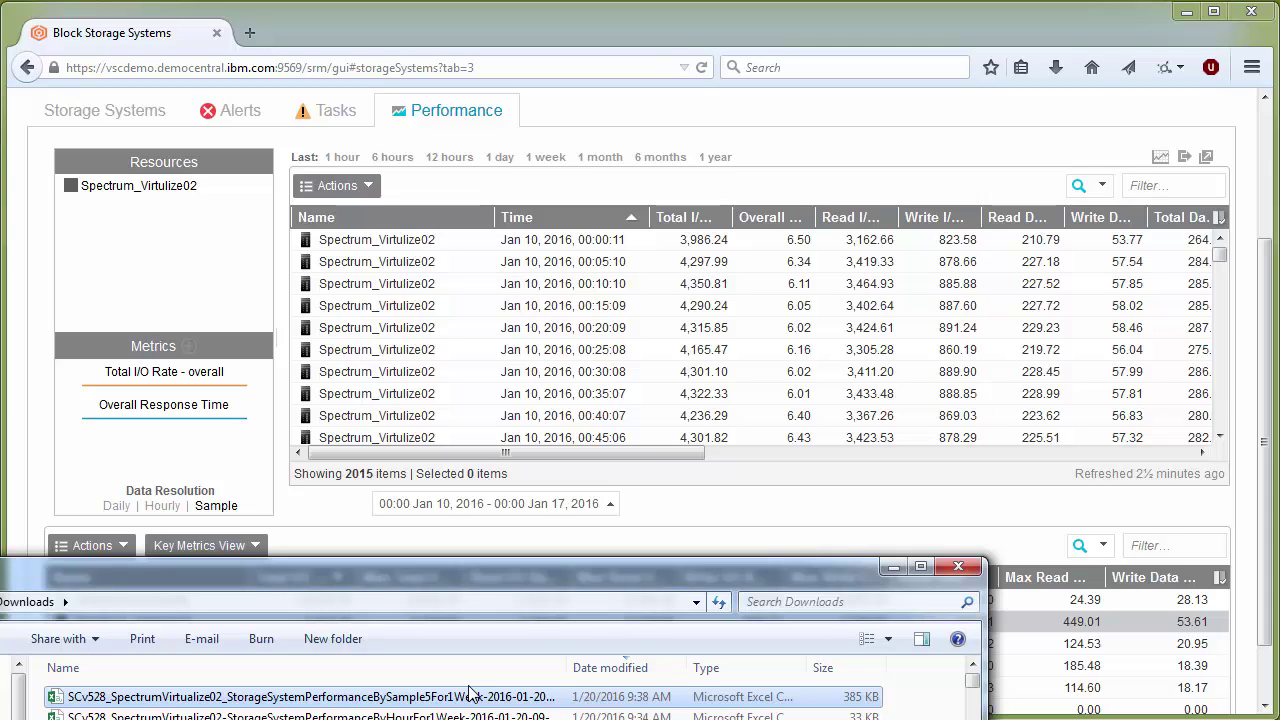
# Open the renamed sample-level CSV file in Excel and auto-fit the width of all columns to their contents.
pyautogui.doubleClick(362, 697)
pyautogui.doubleClick(318, 698)
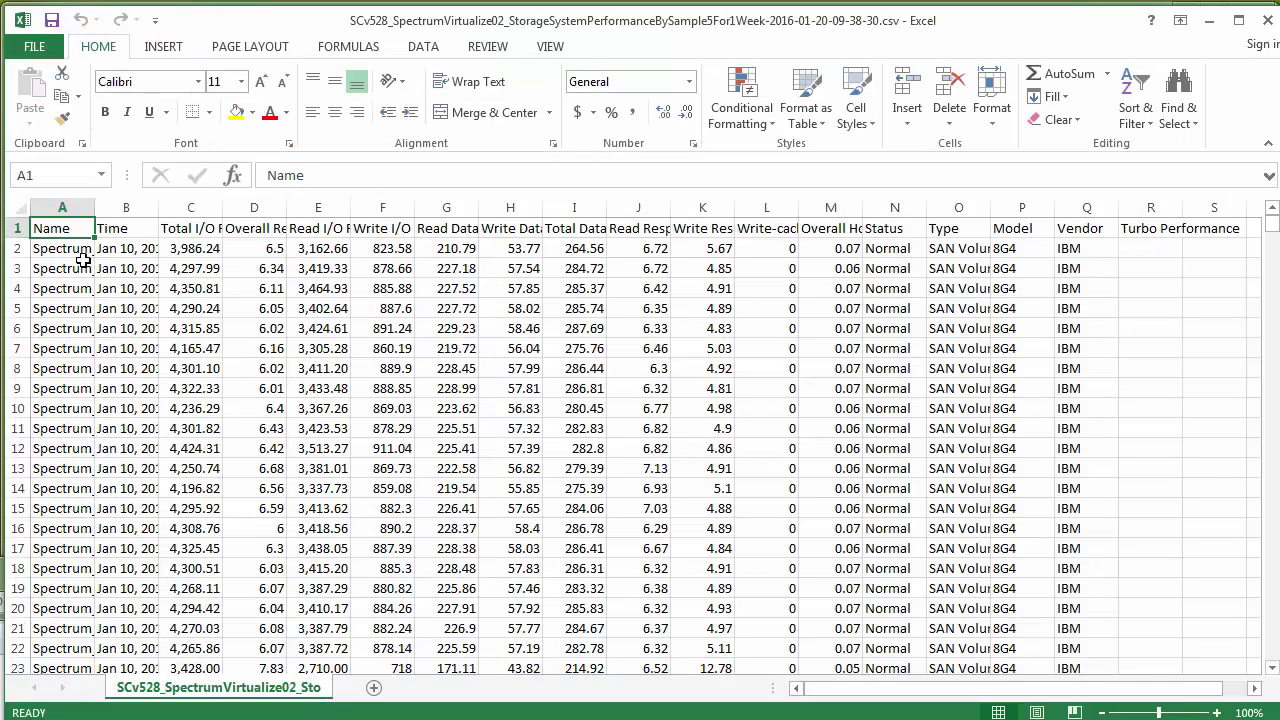
pyautogui.click(18, 208)
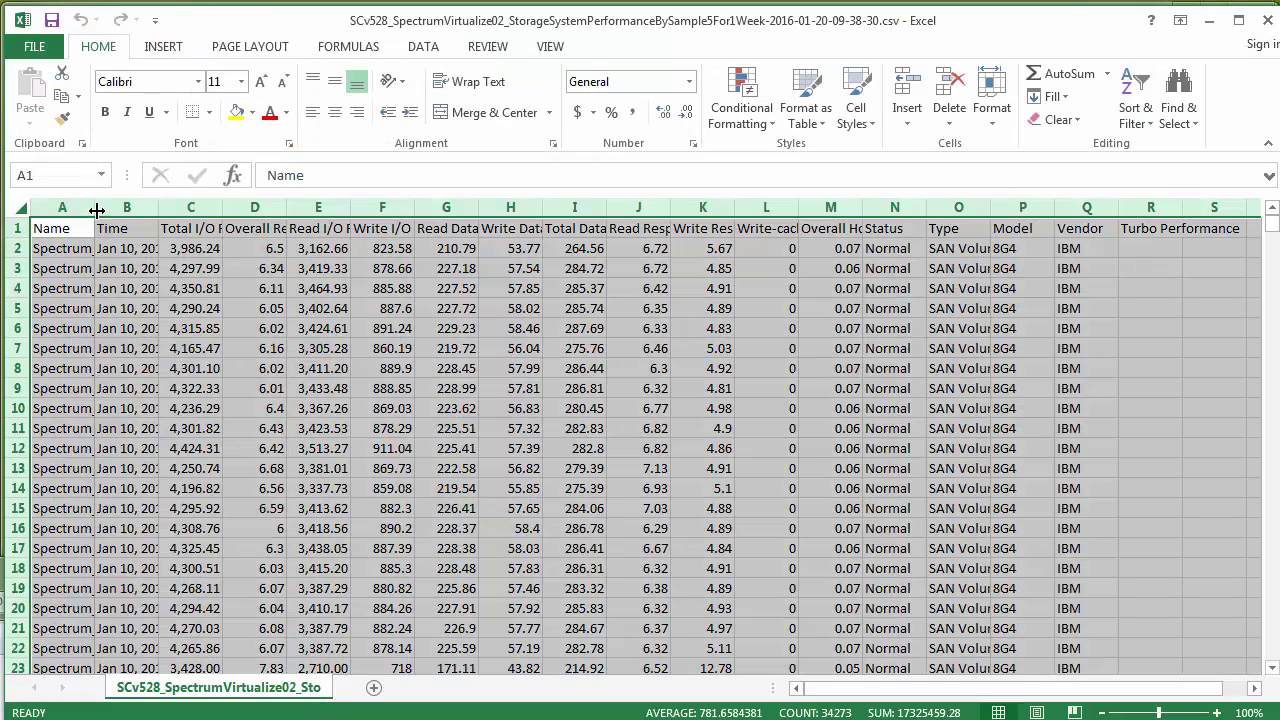
pyautogui.doubleClick(95, 208)
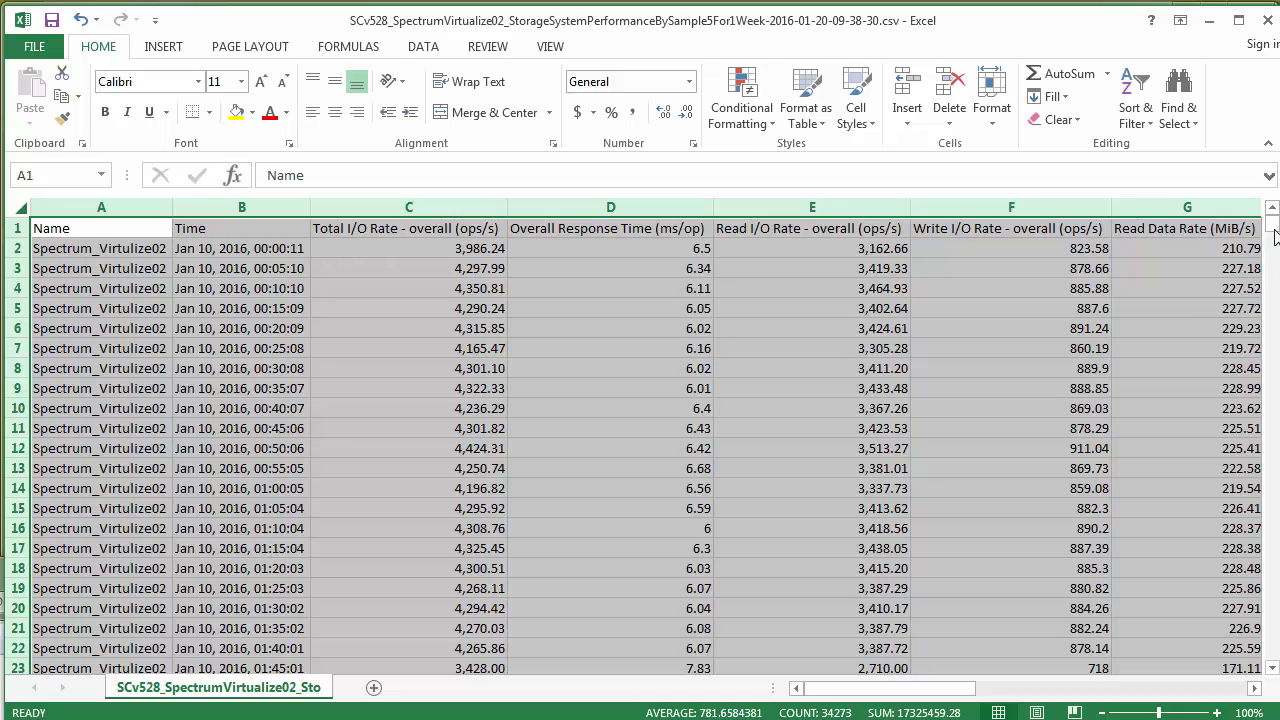
# Check the sample data down to its last row, close the workbook without saving and return to the performance page in Firefox.
pyautogui.moveTo(1275, 235); pyautogui.dragTo(1255, 665)
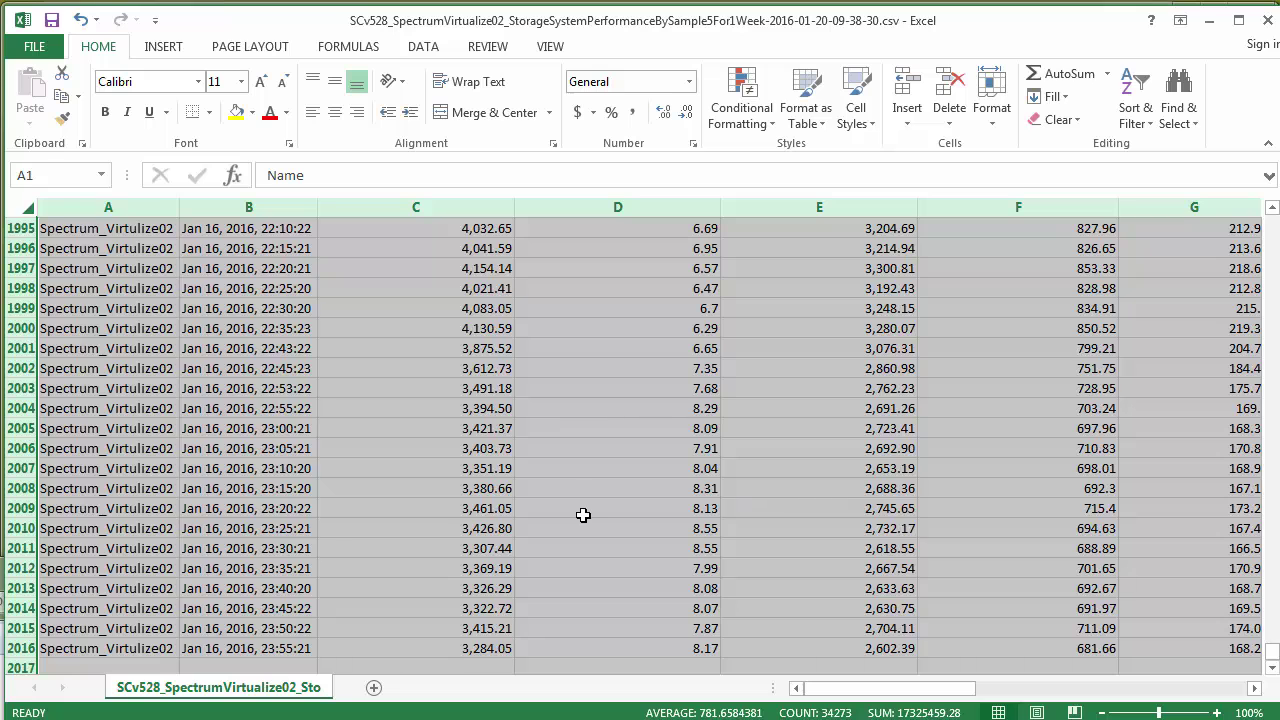
pyautogui.click(1267, 22)
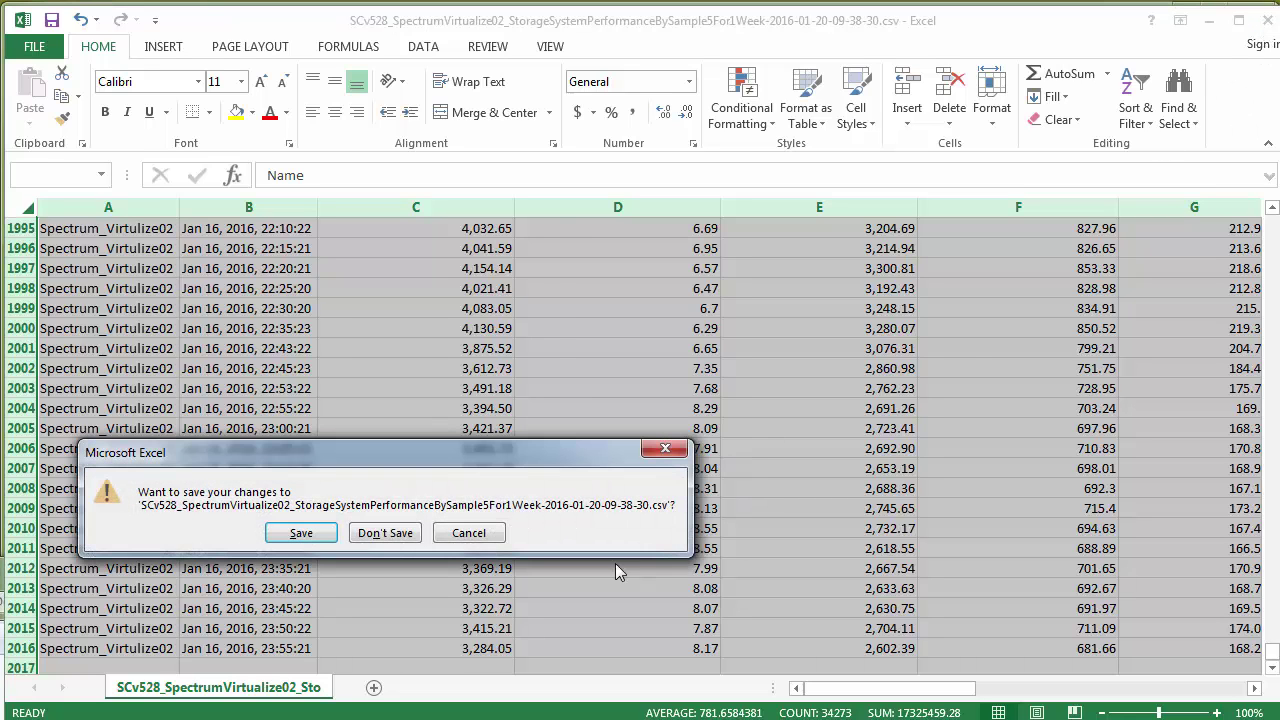
pyautogui.click(386, 533)
pyautogui.click(796, 188)
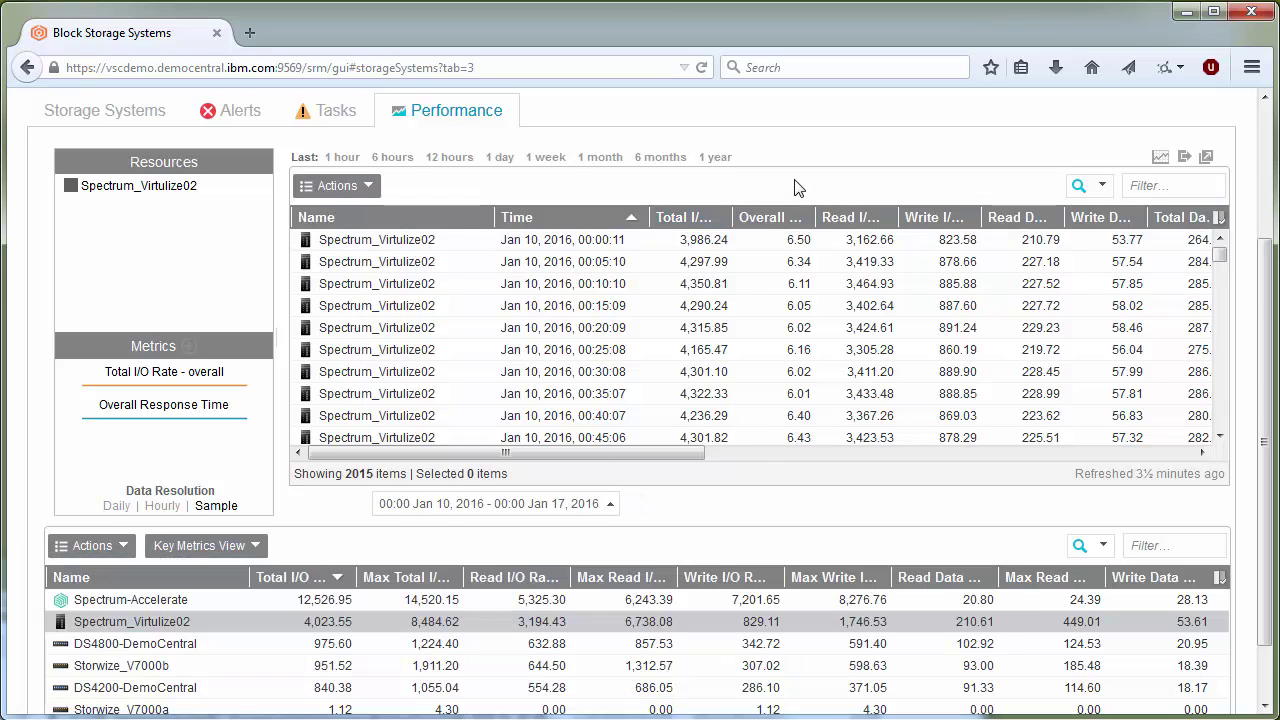